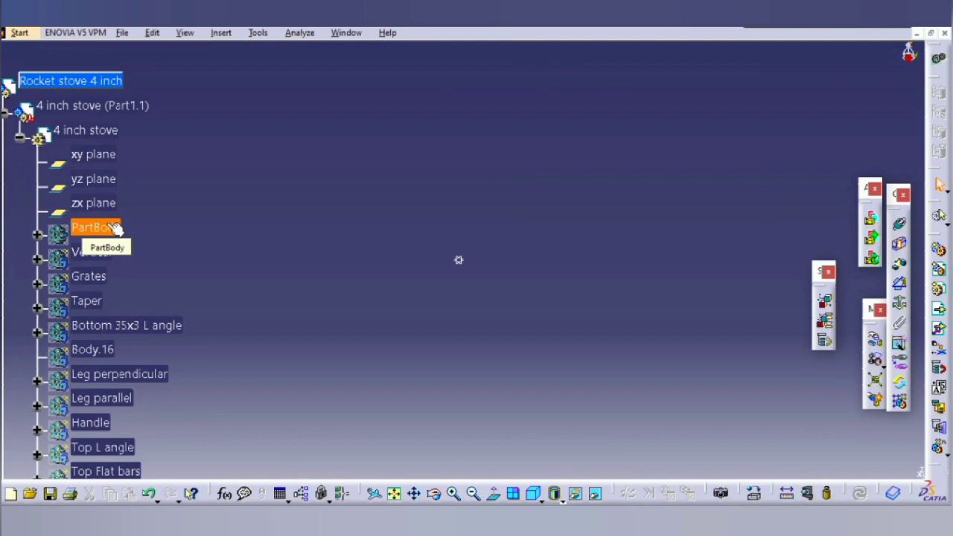
Show the PartBody and Vertical bodies and zoom out to see the whole stove box
{"action": "right_click", "coordinate": [112, 231]}
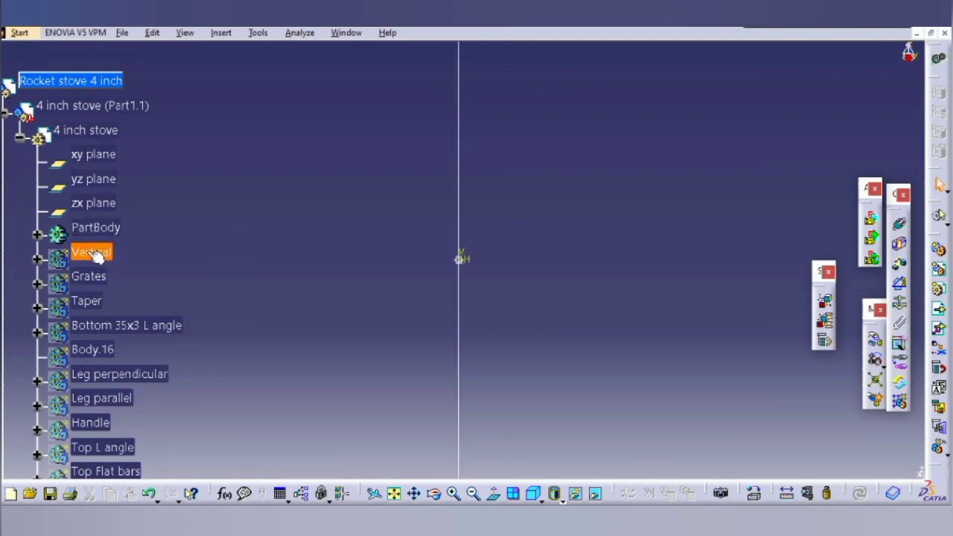
{"action": "right_click", "coordinate": [97, 256]}
{"action": "left_click", "coordinate": [88, 275]}
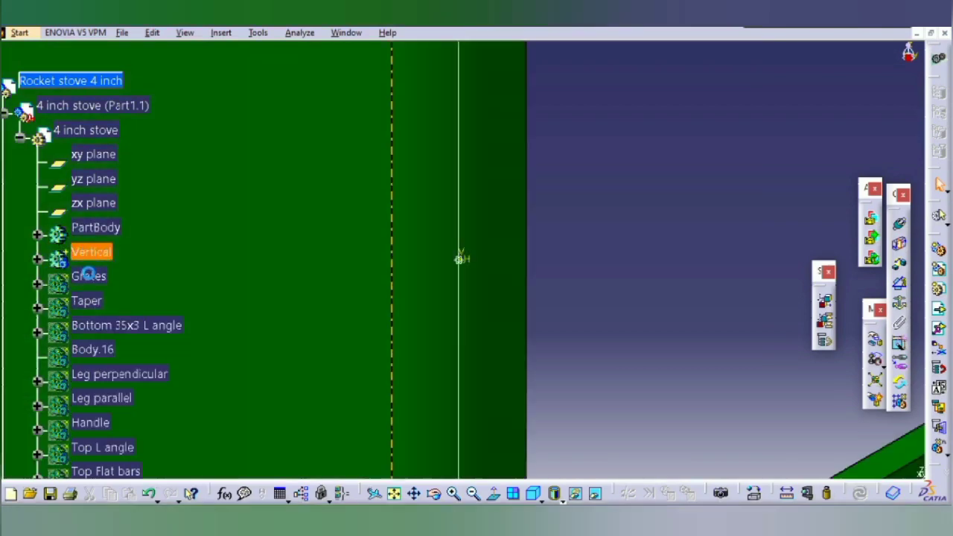
{"action": "left_click", "coordinate": [395, 494]}
{"action": "left_click", "coordinate": [473, 494]}
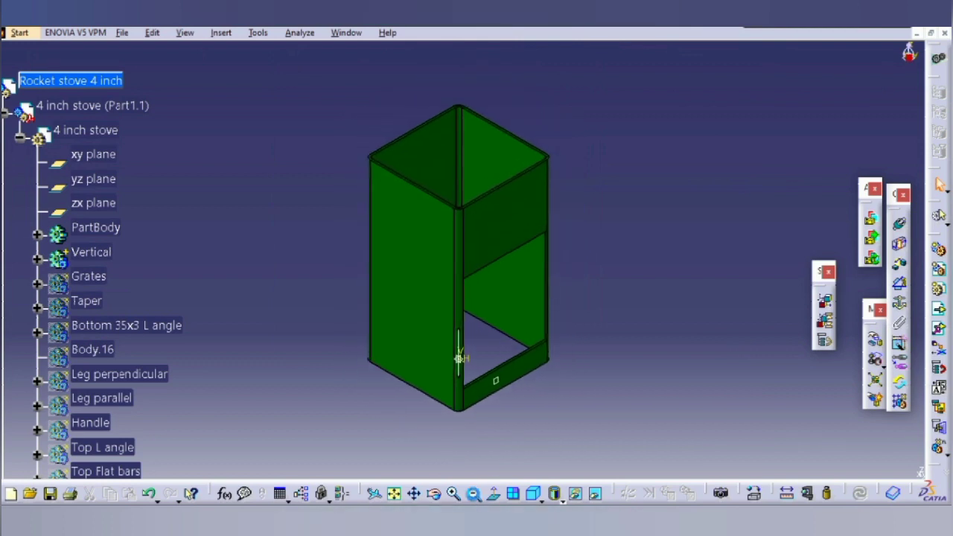
{"action": "left_click", "coordinate": [473, 494]}
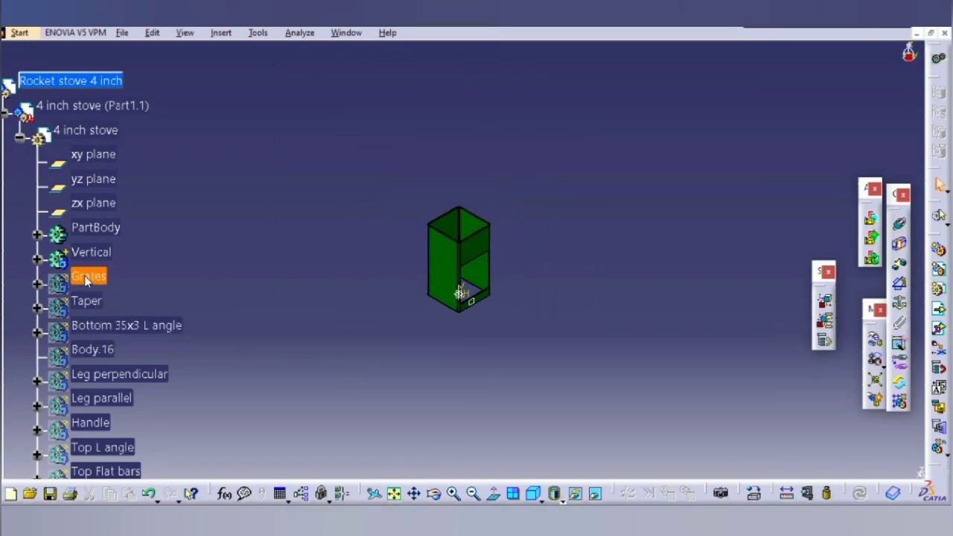
Show the Taper, Bottom 35x3 L angle, Body.16 and Leg perpendicular bodies
{"action": "right_click", "coordinate": [89, 306]}
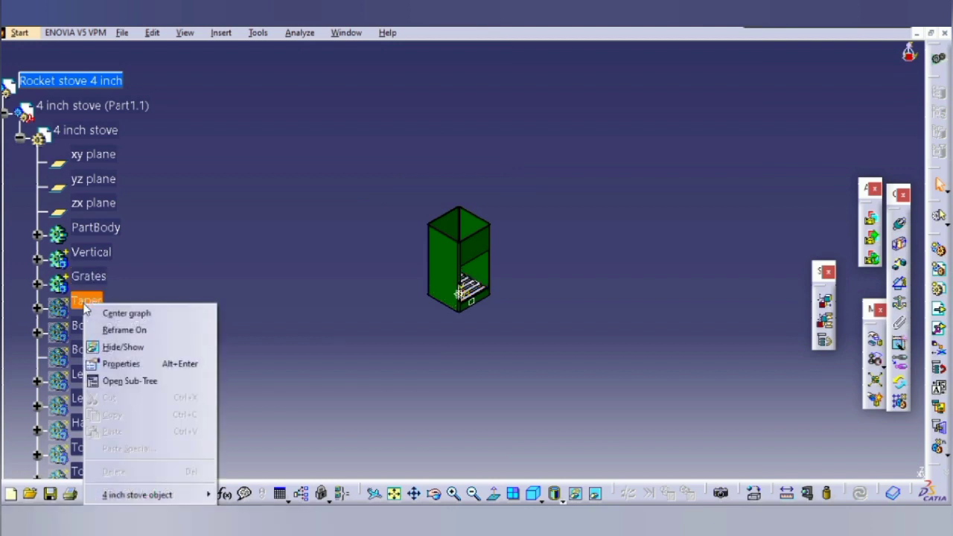
{"action": "left_click", "coordinate": [119, 345]}
{"action": "right_click", "coordinate": [113, 336]}
{"action": "left_click", "coordinate": [149, 170]}
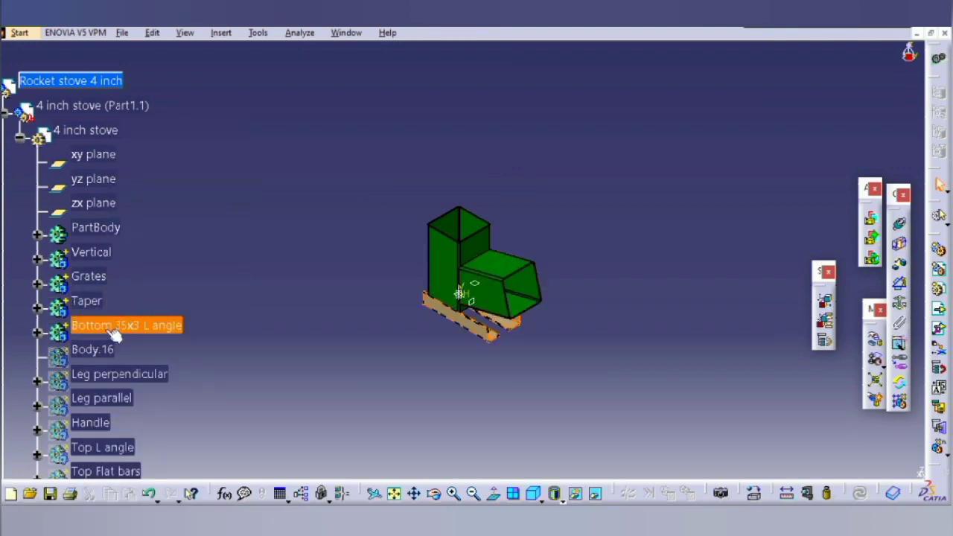
{"action": "right_click", "coordinate": [108, 360]}
{"action": "left_click", "coordinate": [138, 191]}
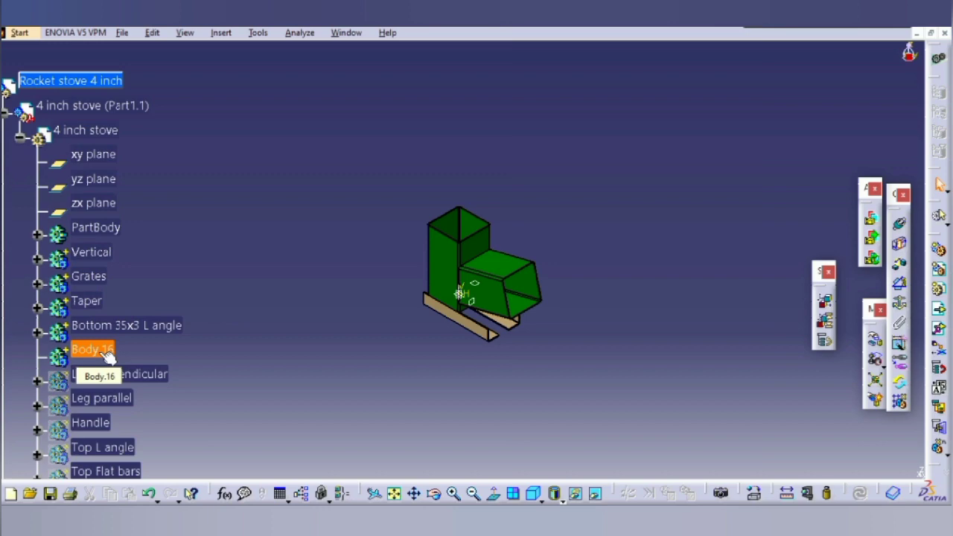
{"action": "right_click", "coordinate": [115, 380]}
{"action": "left_click", "coordinate": [138, 191]}
{"action": "scroll", "coordinate": [171, 334], "scroll_direction": "down", "scroll_amount": 2}
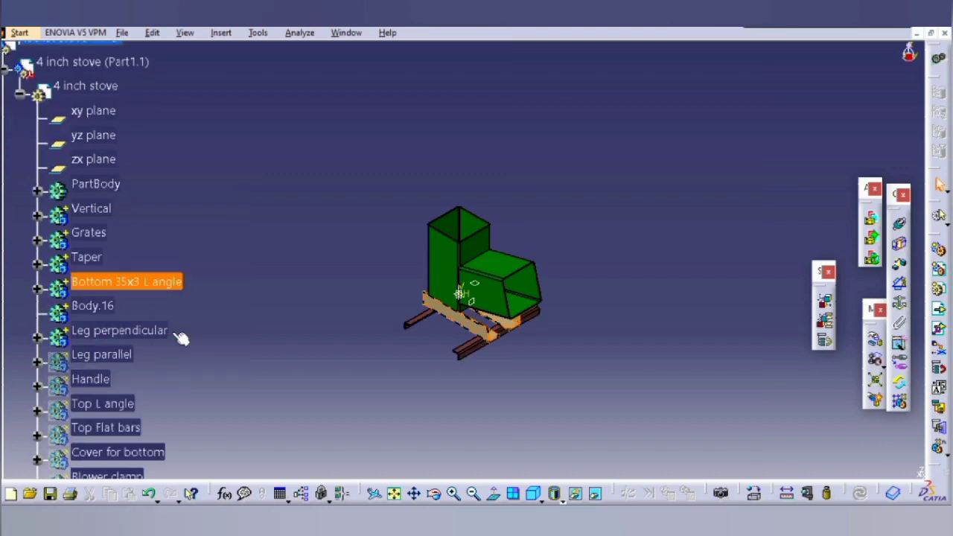
{"action": "scroll", "coordinate": [121, 274], "scroll_direction": "down", "scroll_amount": 3}
Show the Leg parallel, Handle, Top L angle and Top Flat bars bodies
{"action": "right_click", "coordinate": [115, 252]}
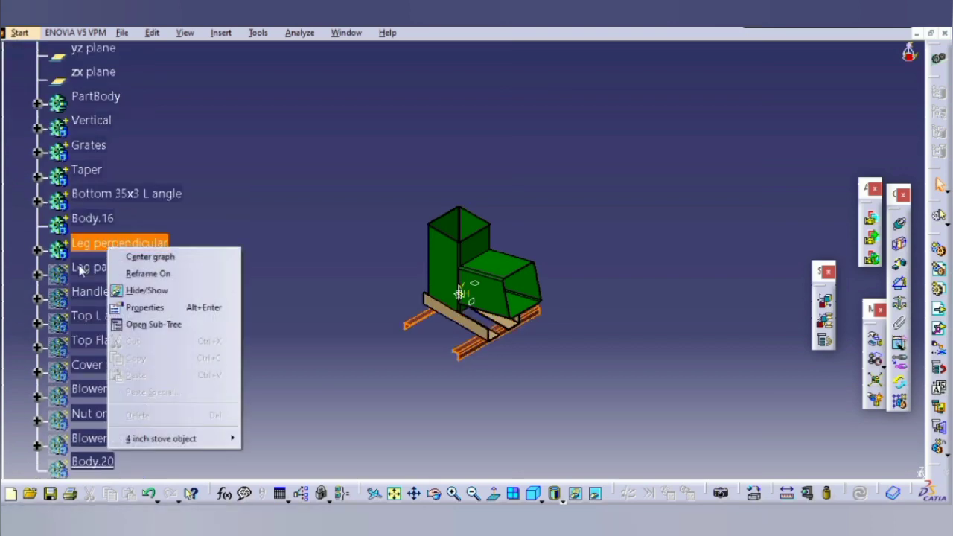
{"action": "left_click", "coordinate": [82, 269]}
{"action": "right_click", "coordinate": [101, 272]}
{"action": "key", "text": "h"}
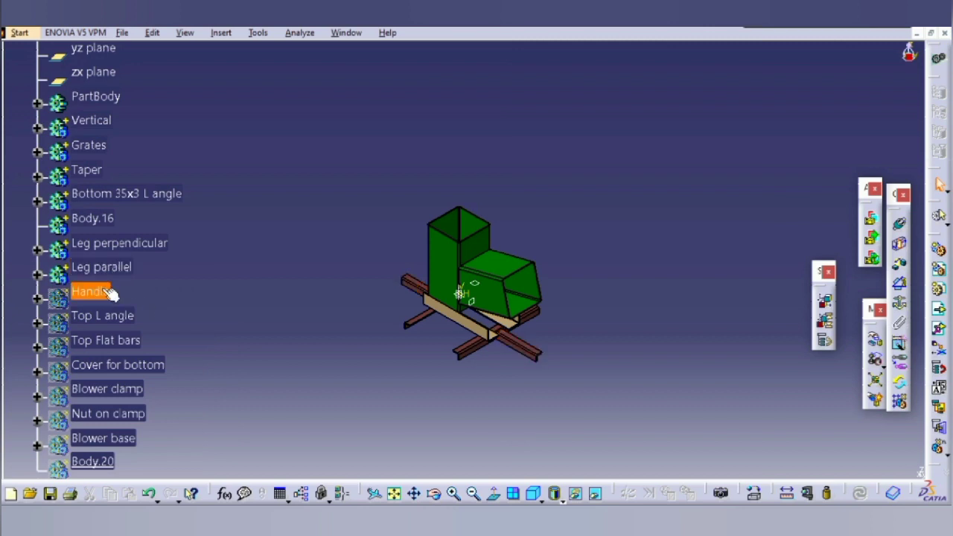
{"action": "right_click", "coordinate": [99, 296]}
{"action": "key", "text": "h"}
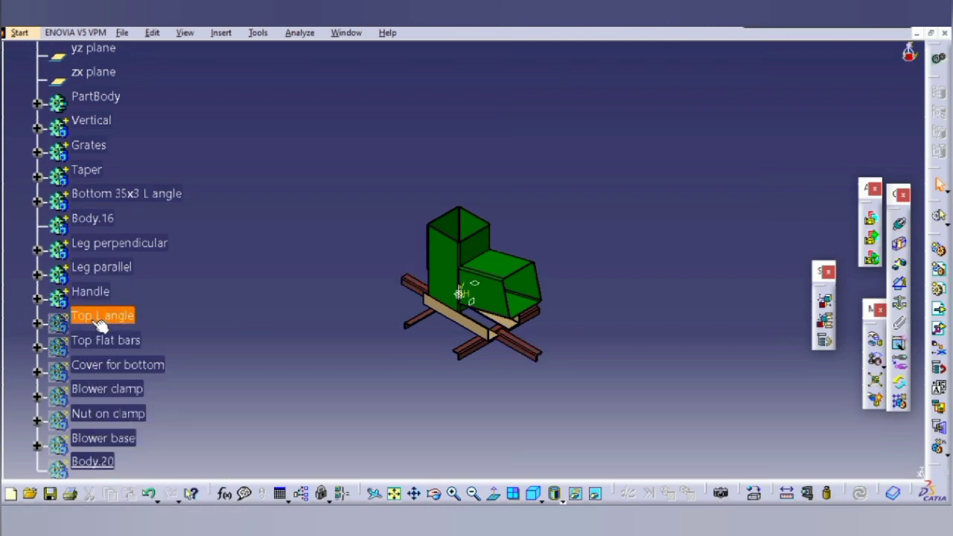
{"action": "right_click", "coordinate": [97, 323]}
{"action": "key", "text": "h"}
{"action": "right_click", "coordinate": [118, 350]}
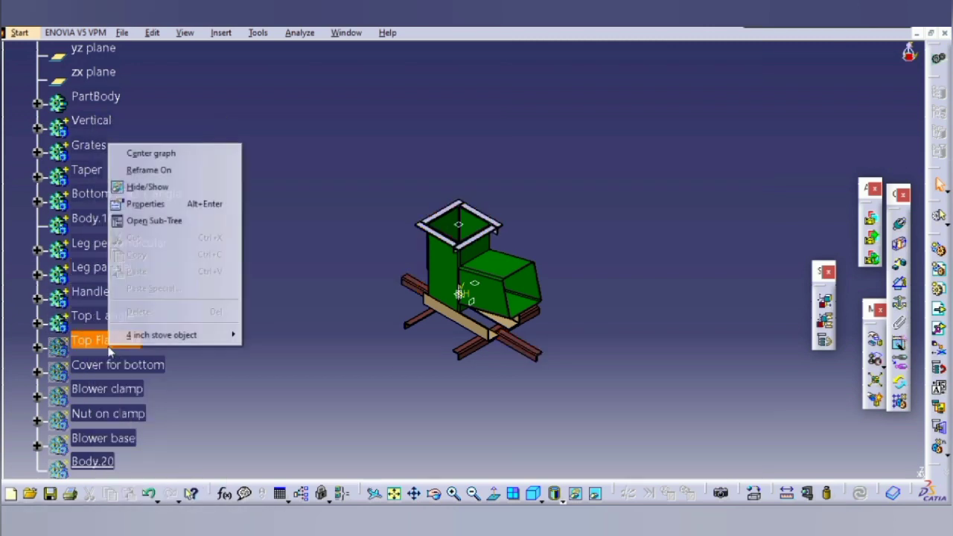
{"action": "key", "text": "h"}
Show the Cover for bottom, Blower clamp, Nut on clamp and Blower base bodies
{"action": "right_click", "coordinate": [123, 367]}
{"action": "key", "text": "h"}
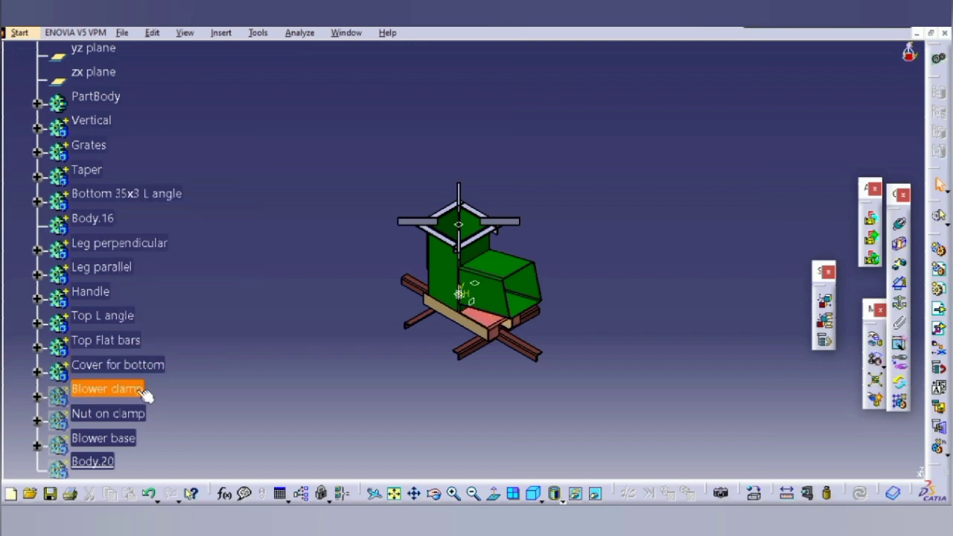
{"action": "right_click", "coordinate": [144, 393]}
{"action": "key", "text": "h"}
{"action": "right_click", "coordinate": [120, 416]}
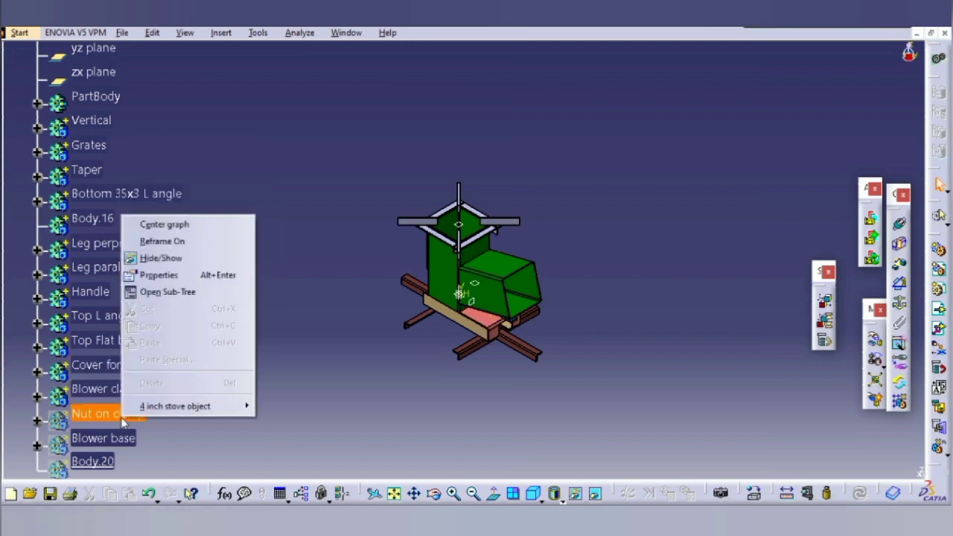
{"action": "key", "text": "h"}
{"action": "right_click", "coordinate": [111, 439]}
{"action": "key", "text": "h"}
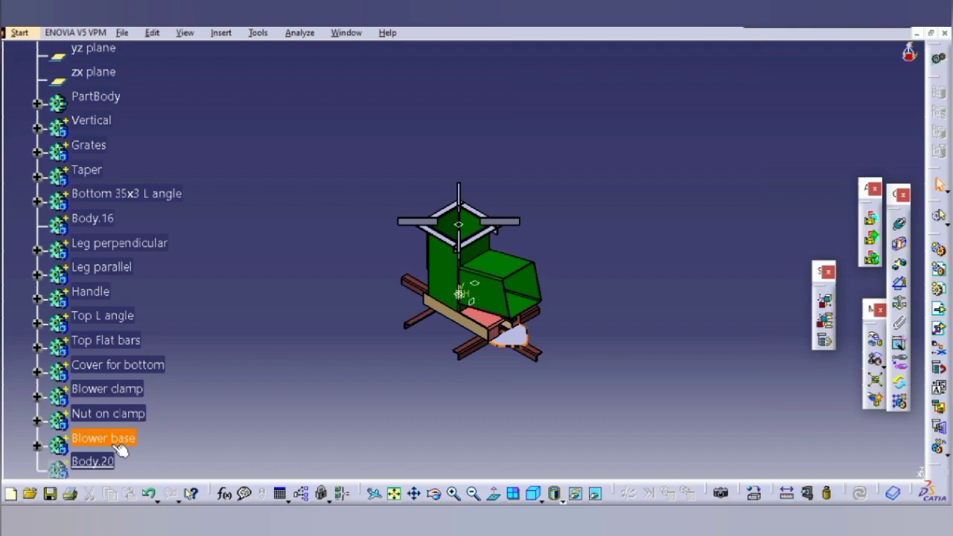
{"action": "scroll", "coordinate": [125, 315], "scroll_direction": "up", "scroll_amount": 5}
Collapse the 4 inch stove node and show the Tray component
{"action": "left_click", "coordinate": [6, 152]}
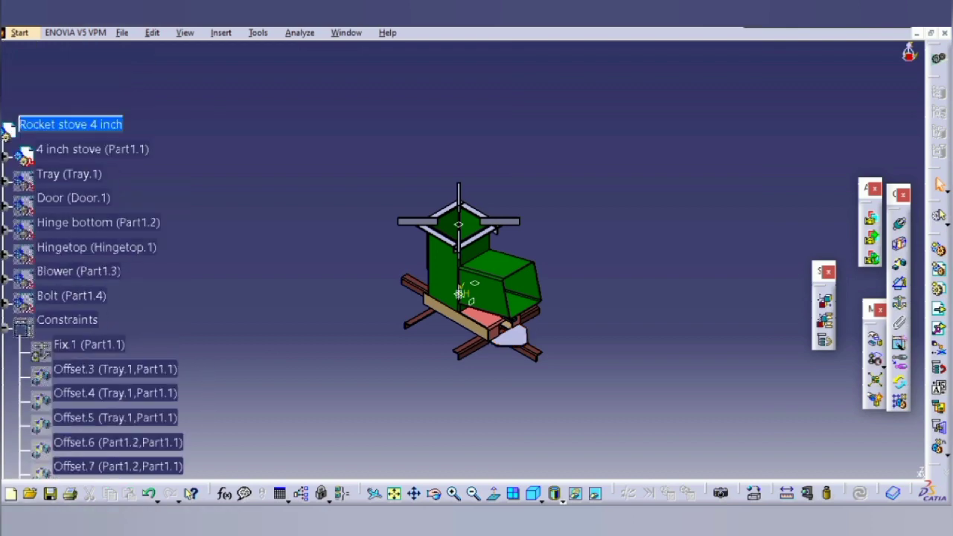
{"action": "right_click", "coordinate": [84, 177]}
{"action": "left_click", "coordinate": [84, 177]}
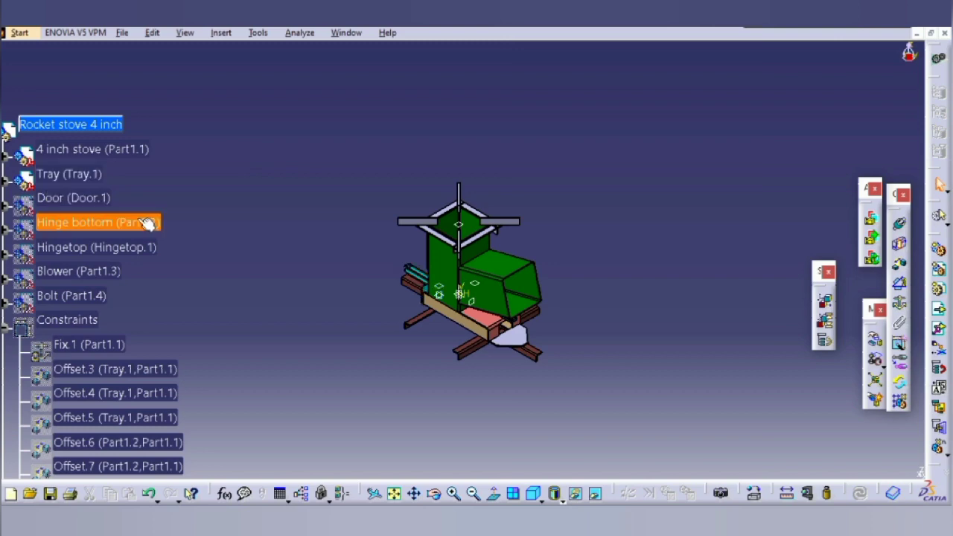
{"action": "right_click", "coordinate": [114, 149]}
{"action": "left_click", "coordinate": [146, 186]}
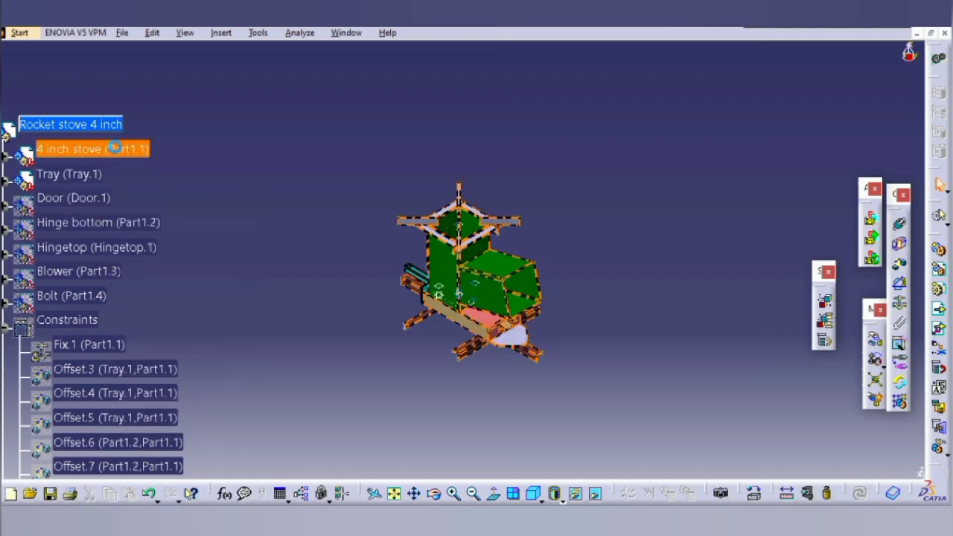
Show the Door, Hinge bottom and Blower components in the assembly
{"action": "right_click", "coordinate": [95, 200]}
{"action": "left_click", "coordinate": [93, 205]}
{"action": "right_click", "coordinate": [116, 231]}
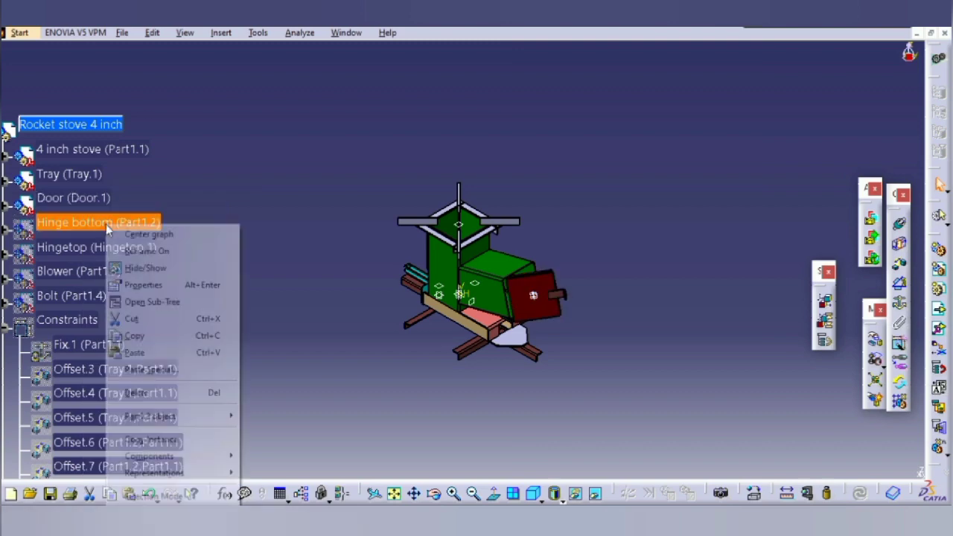
{"action": "left_click", "coordinate": [138, 268]}
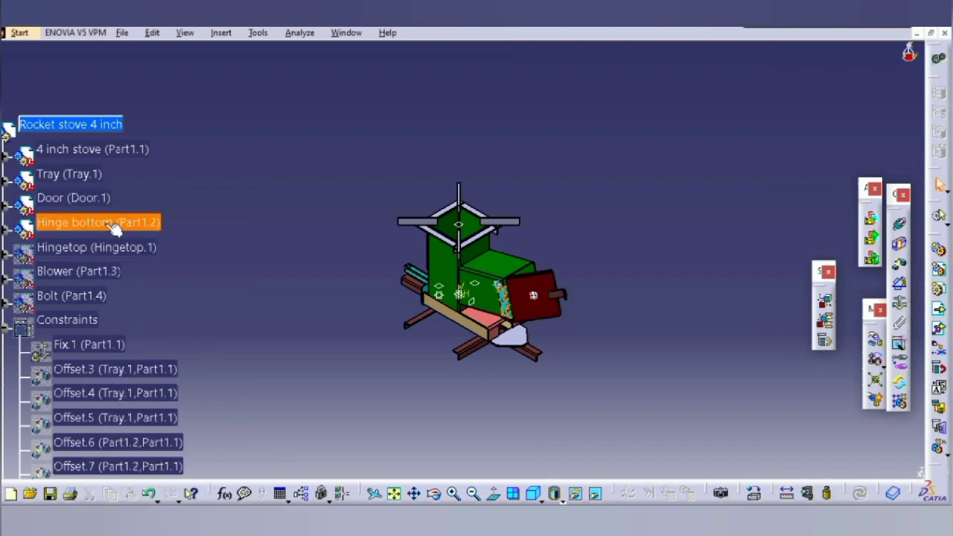
{"action": "right_click", "coordinate": [99, 283]}
{"action": "left_click", "coordinate": [100, 283]}
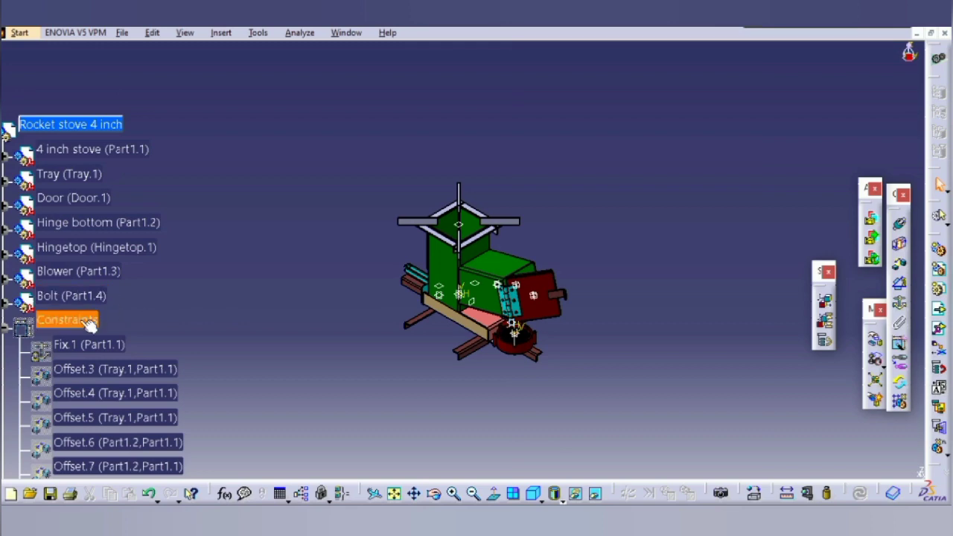
{"action": "scroll", "coordinate": [155, 295], "scroll_direction": "down", "scroll_amount": 1}
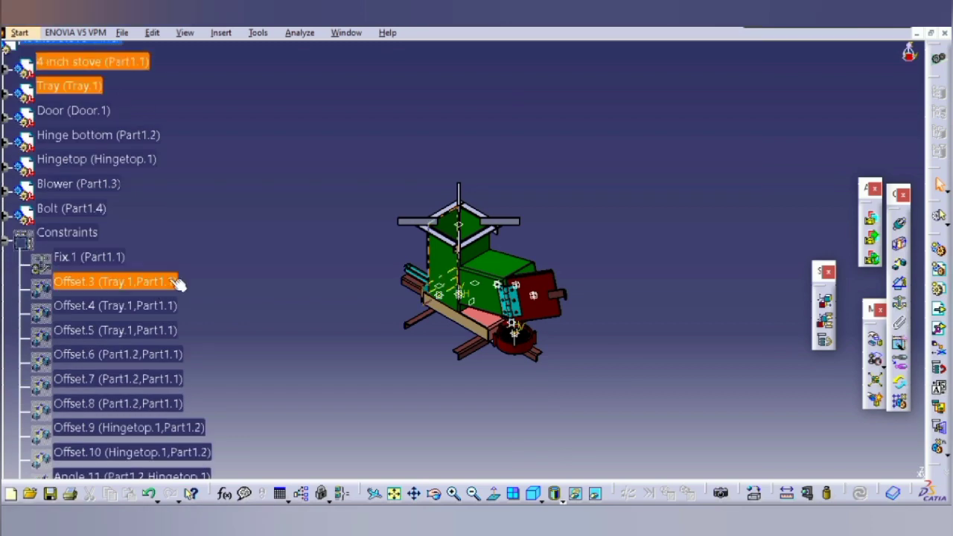
{"action": "scroll", "coordinate": [177, 294], "scroll_direction": "down", "scroll_amount": 1}
Set hinge constraint Angle.11 to 45deg, briefly trying 10deg, and update the assembly
{"action": "double_click", "coordinate": [149, 391]}
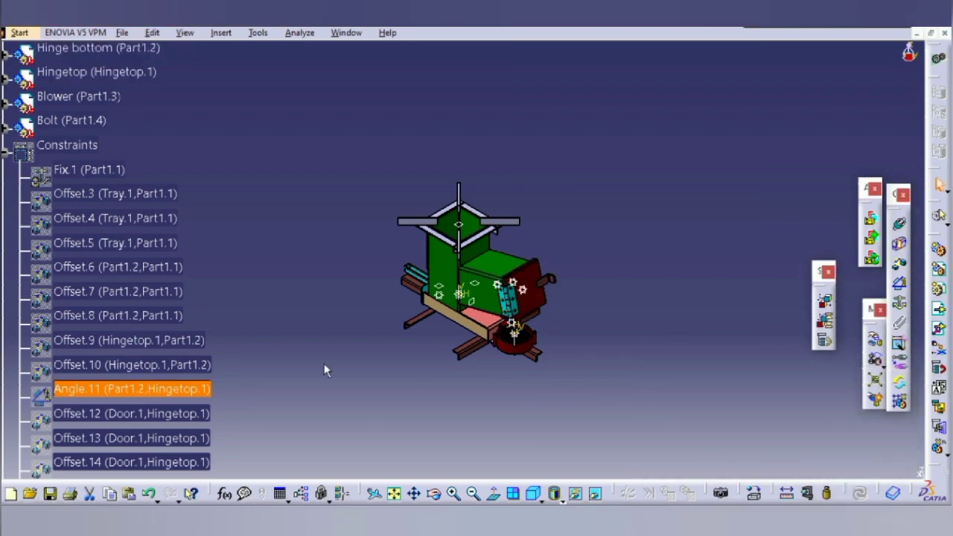
{"action": "double_click", "coordinate": [186, 390]}
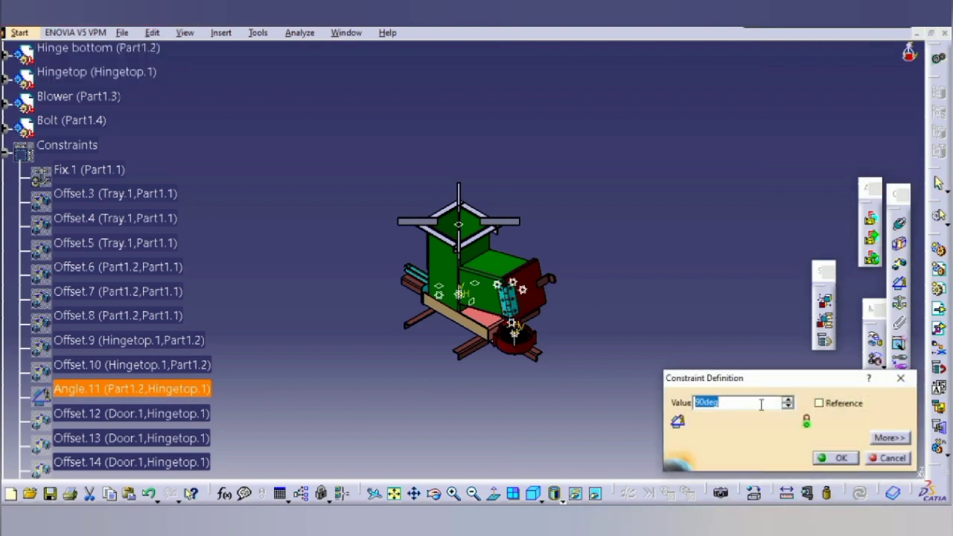
{"action": "type", "text": "45"}
{"action": "key", "text": "Return"}
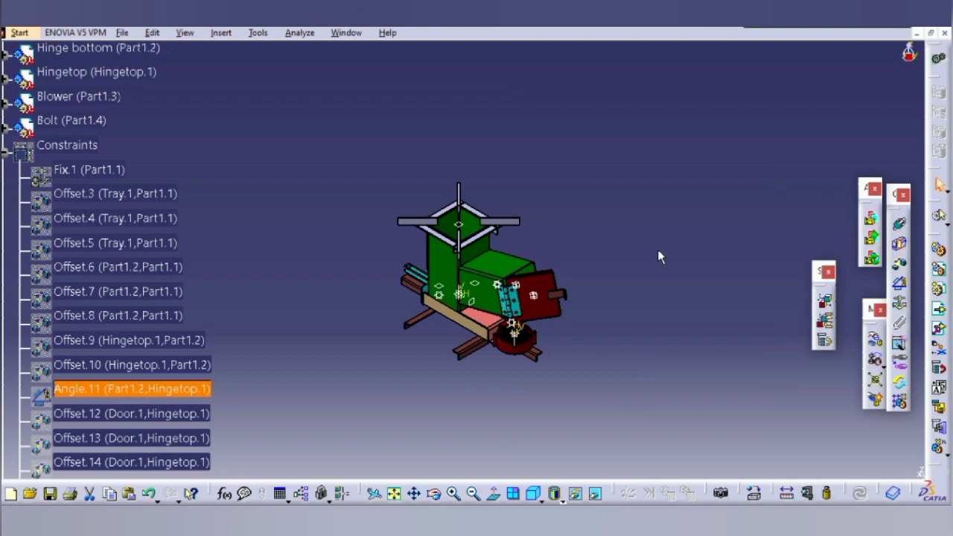
{"action": "double_click", "coordinate": [121, 390]}
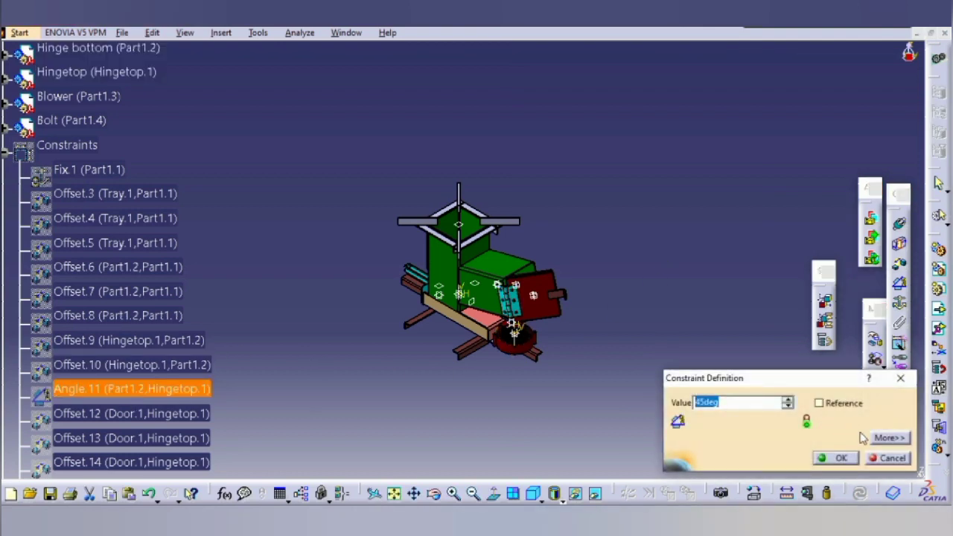
{"action": "type", "text": "10"}
{"action": "key", "text": "Return"}
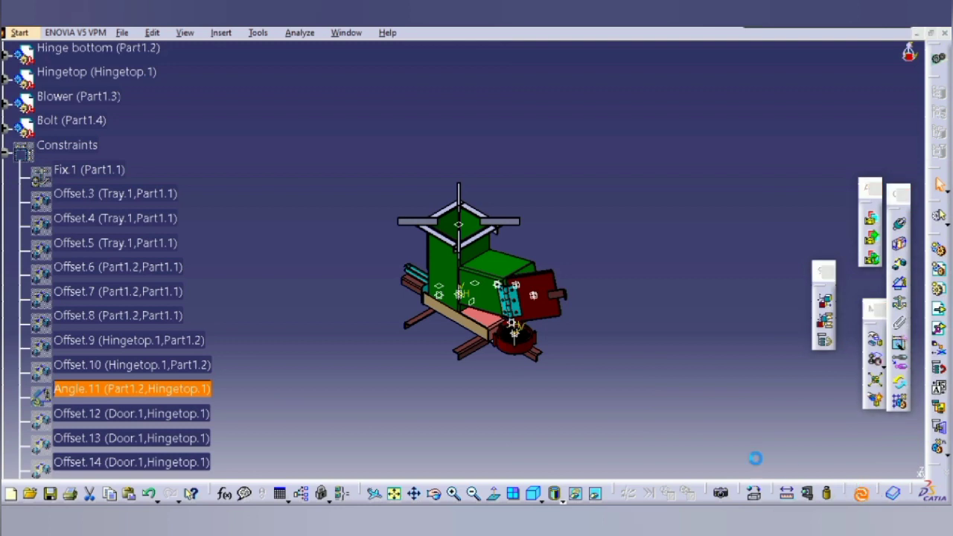
{"action": "double_click", "coordinate": [187, 388]}
{"action": "type", "text": "4"}
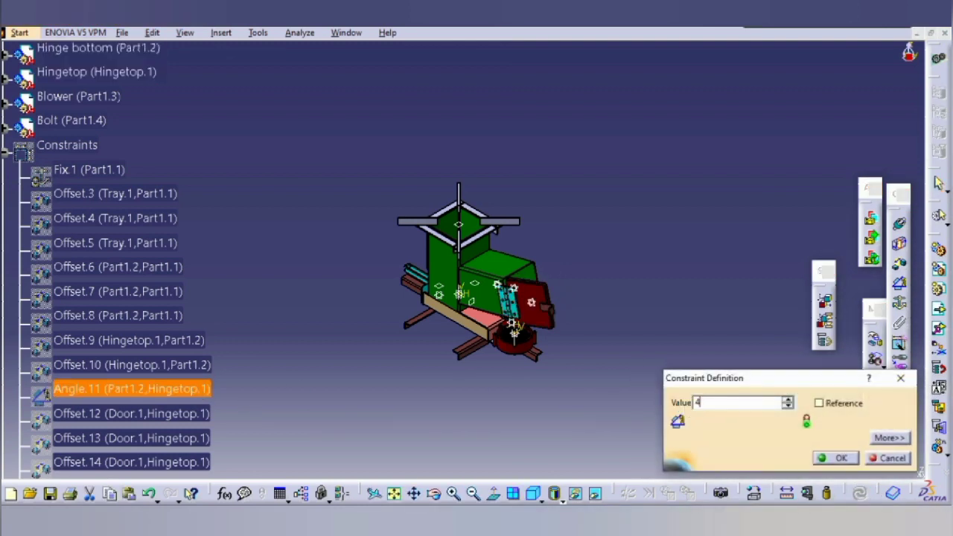
{"action": "type", "text": "5"}
{"action": "key", "text": "Return"}
{"action": "left_click", "coordinate": [860, 493]}
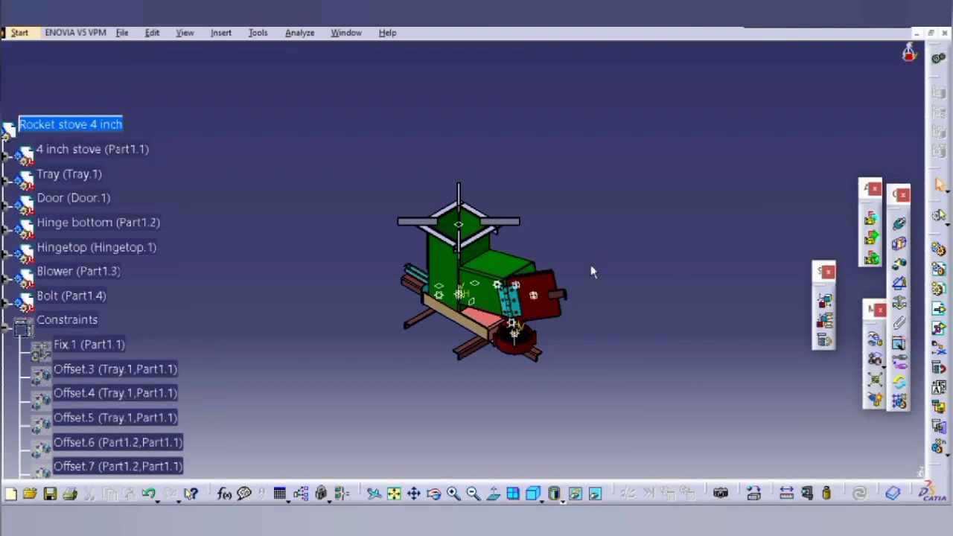
Save the assembly, then run File > Save All for every open document
{"action": "key", "text": "ctrl+s"}
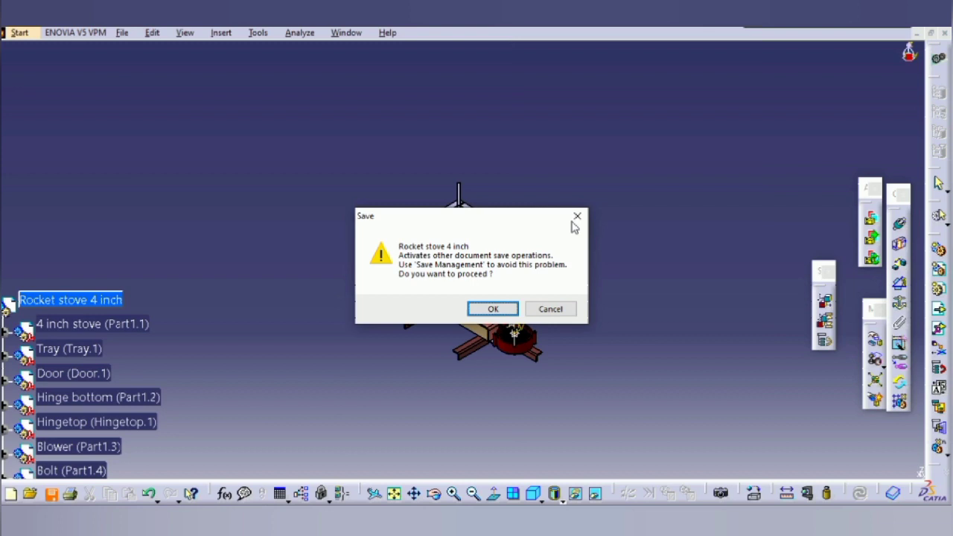
{"action": "left_click", "coordinate": [575, 217]}
{"action": "left_click", "coordinate": [122, 33]}
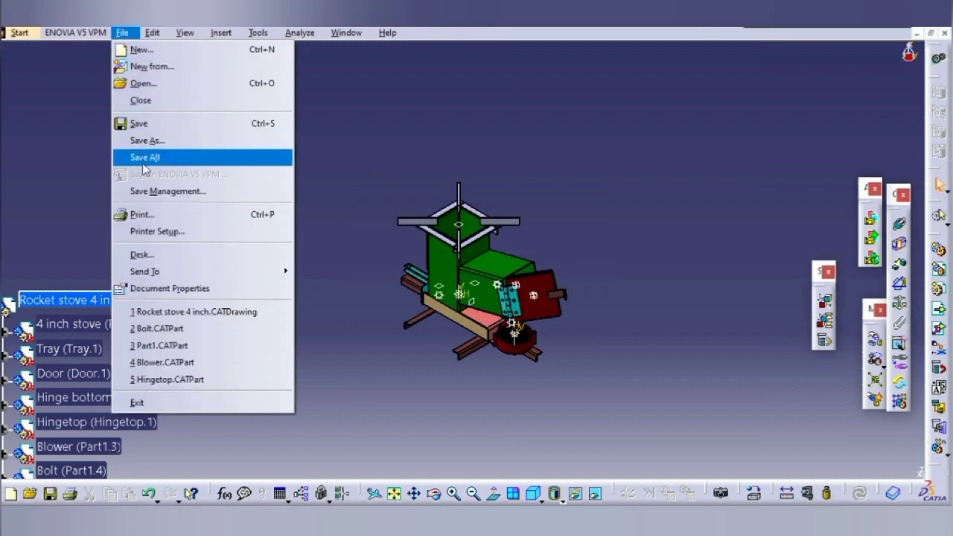
{"action": "left_click", "coordinate": [143, 158]}
Confirm saving all documents and switch to the Rocket stove 4 inch drawing
{"action": "left_click", "coordinate": [469, 302]}
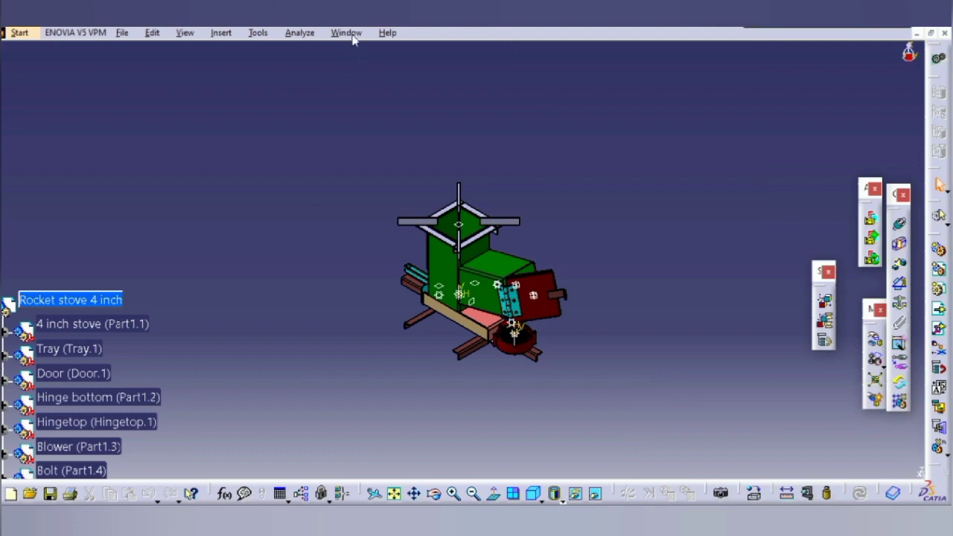
{"action": "left_click", "coordinate": [349, 34]}
{"action": "left_click", "coordinate": [373, 141]}
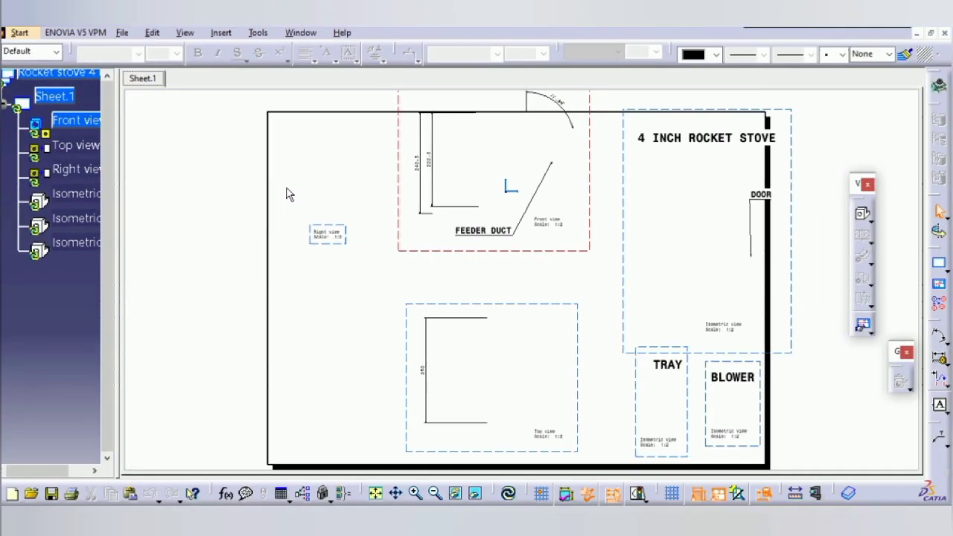
Update the Front, Top and Right views from the adjusted model
{"action": "left_click", "coordinate": [81, 120]}
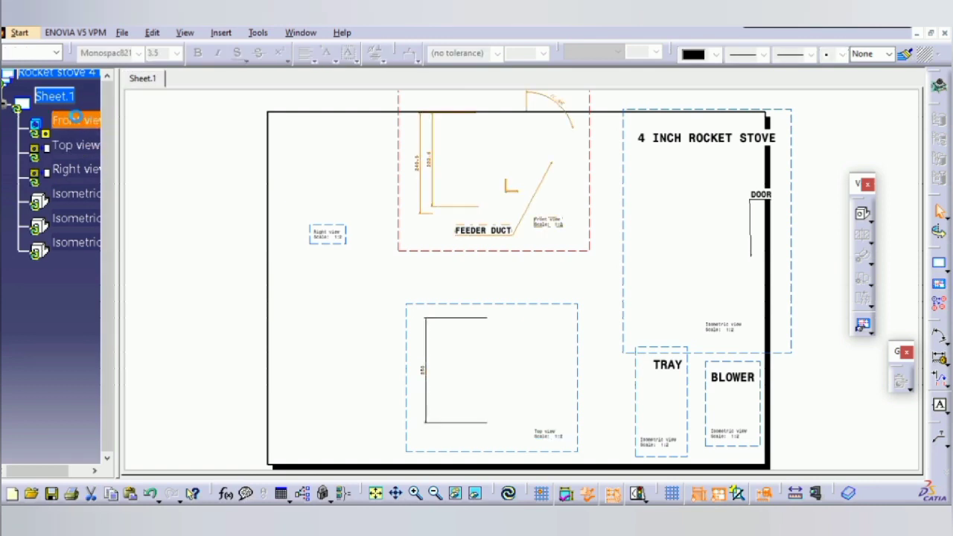
{"action": "right_click", "coordinate": [85, 122]}
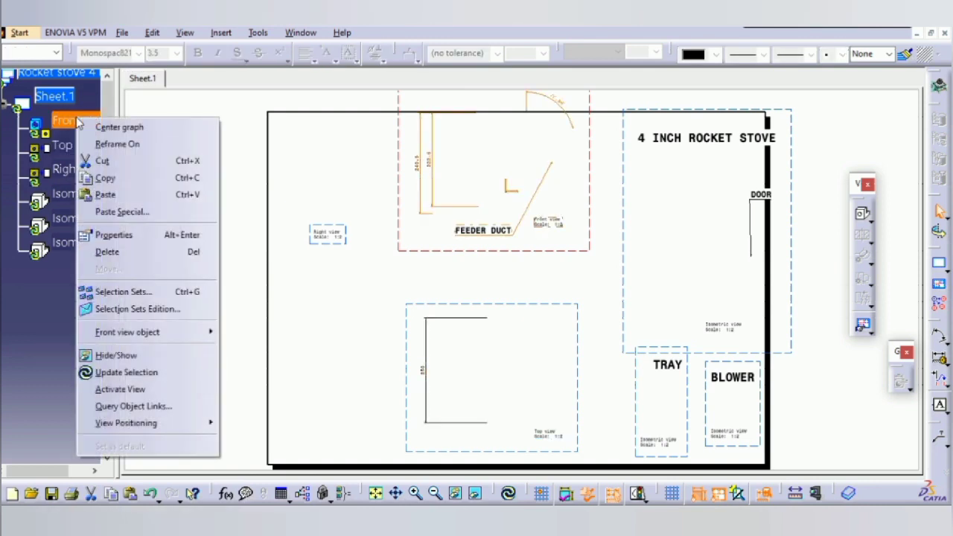
{"action": "left_click", "coordinate": [118, 371]}
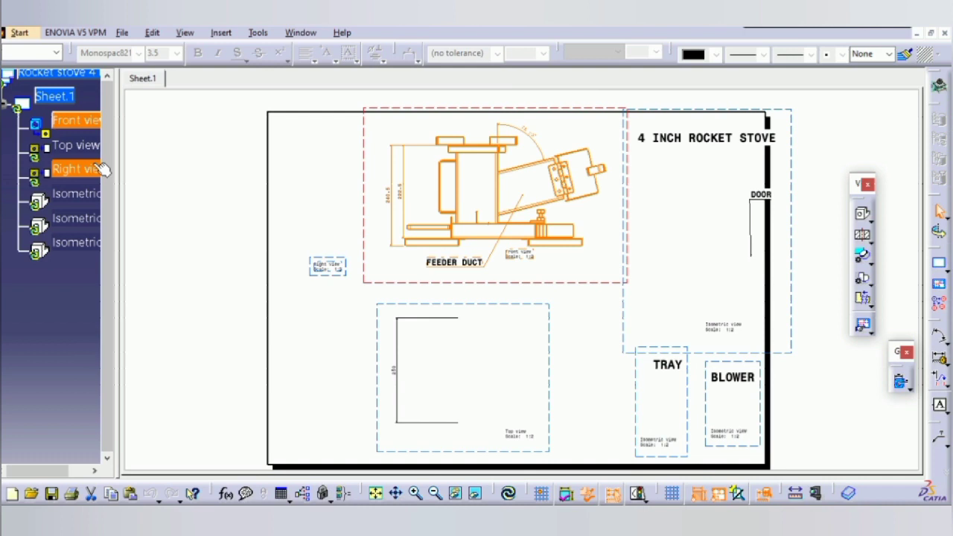
{"action": "left_click", "coordinate": [79, 144]}
{"action": "right_click", "coordinate": [79, 144]}
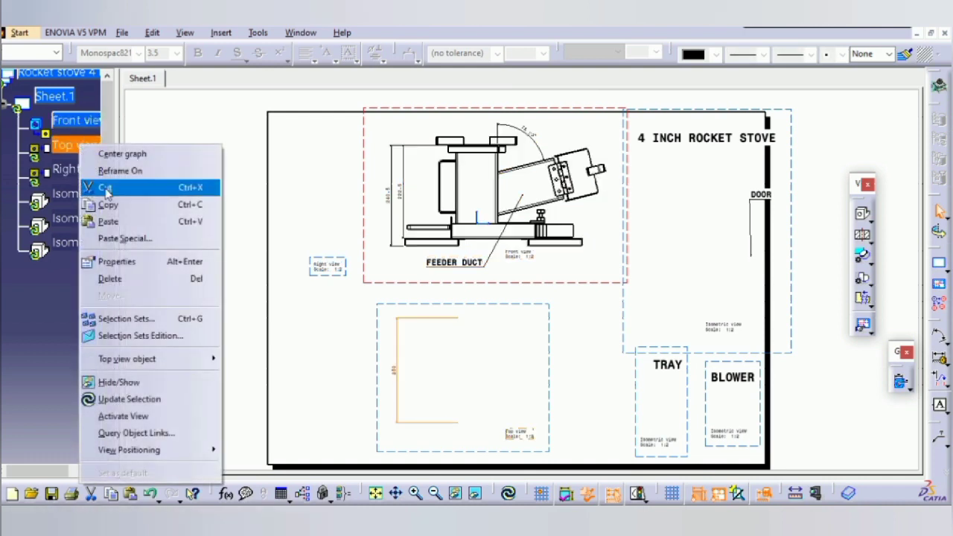
{"action": "left_click", "coordinate": [134, 399]}
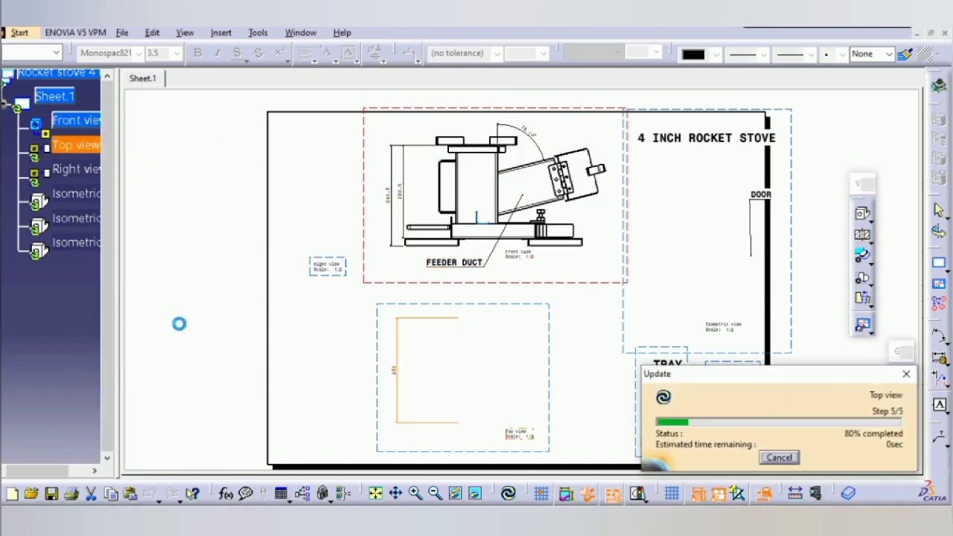
{"action": "left_click", "coordinate": [89, 169], "text": "ctrl"}
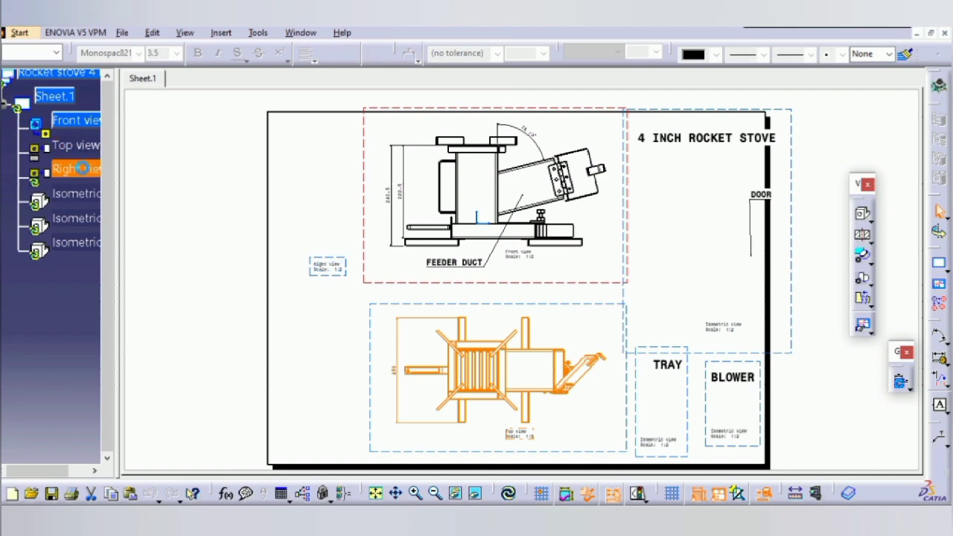
{"action": "right_click", "coordinate": [90, 170]}
{"action": "left_click", "coordinate": [134, 424]}
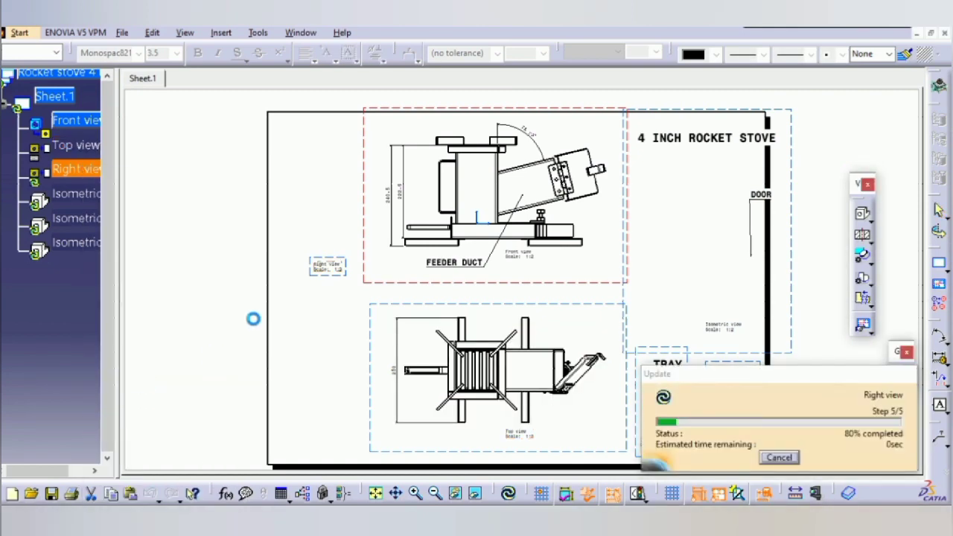
Update the stove, tray and blower isometric views, then hide view frames and fit the sheet
{"action": "left_click", "coordinate": [64, 193]}
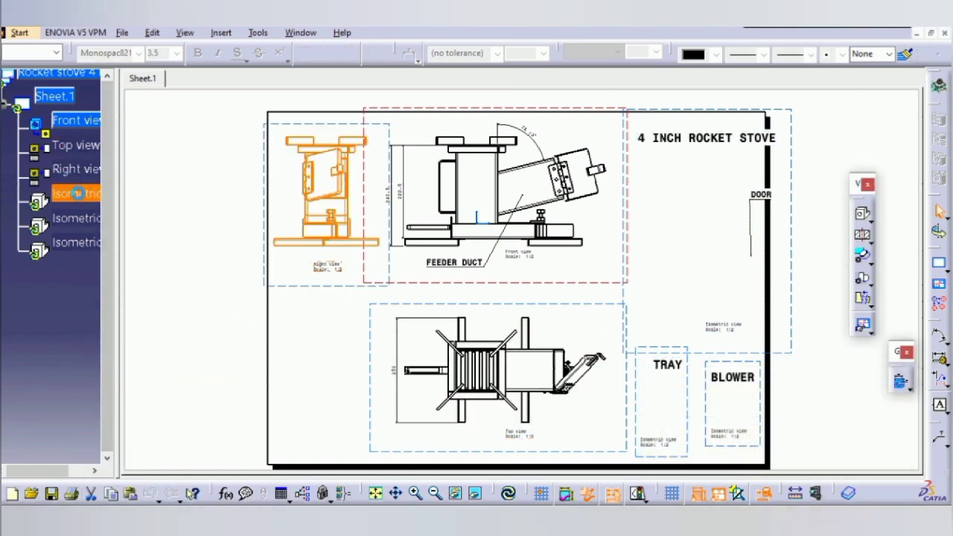
{"action": "right_click", "coordinate": [70, 193]}
{"action": "left_click", "coordinate": [123, 423]}
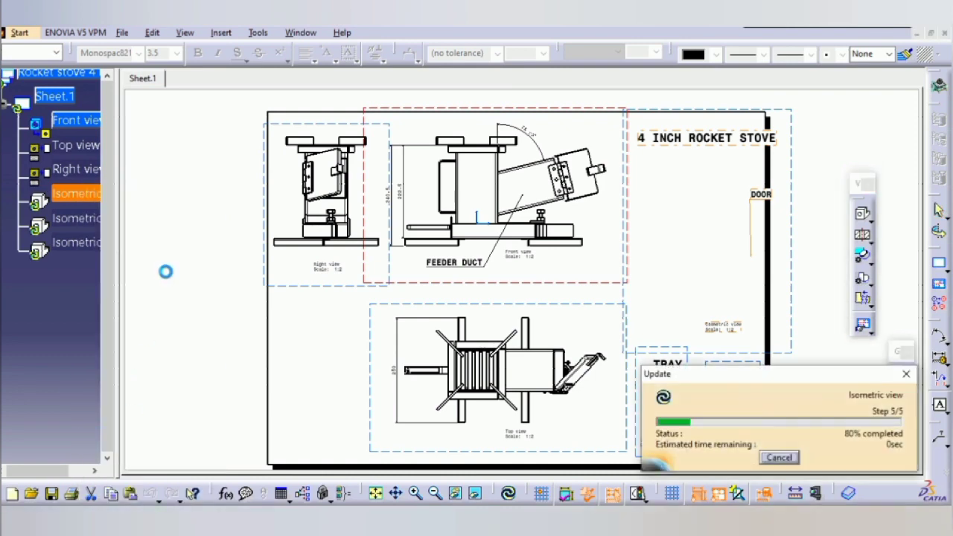
{"action": "left_click", "coordinate": [81, 219]}
{"action": "right_click", "coordinate": [80, 219]}
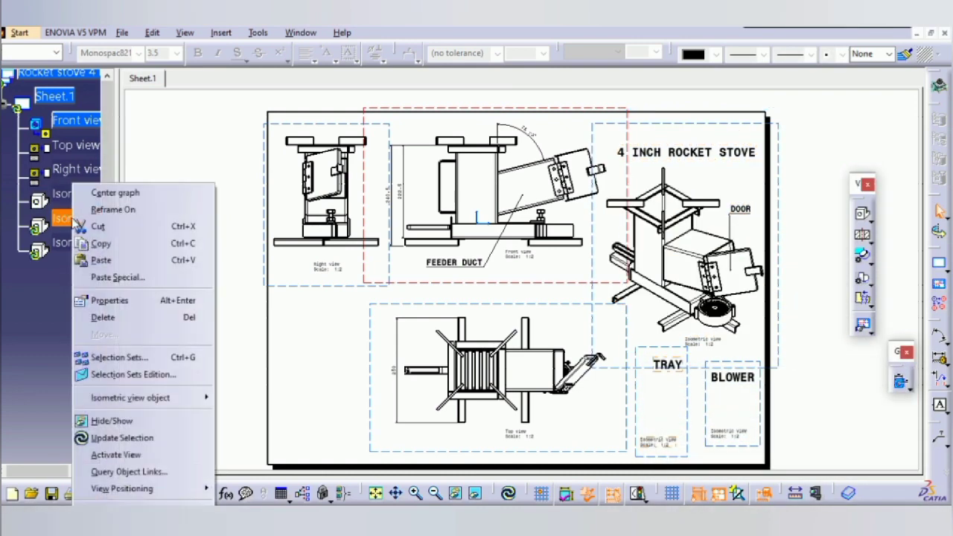
{"action": "left_click", "coordinate": [123, 423]}
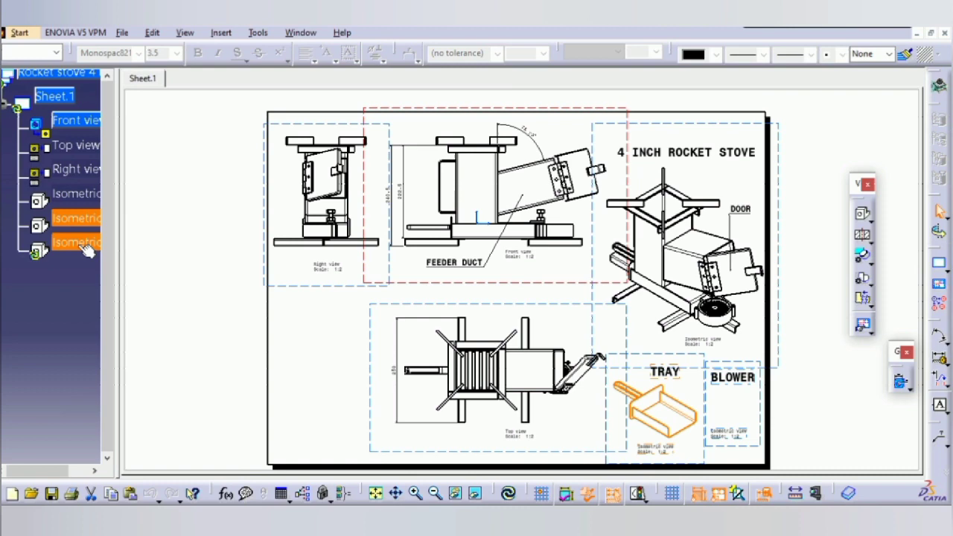
{"action": "left_click", "coordinate": [78, 243]}
{"action": "right_click", "coordinate": [77, 243]}
{"action": "left_click", "coordinate": [119, 436]}
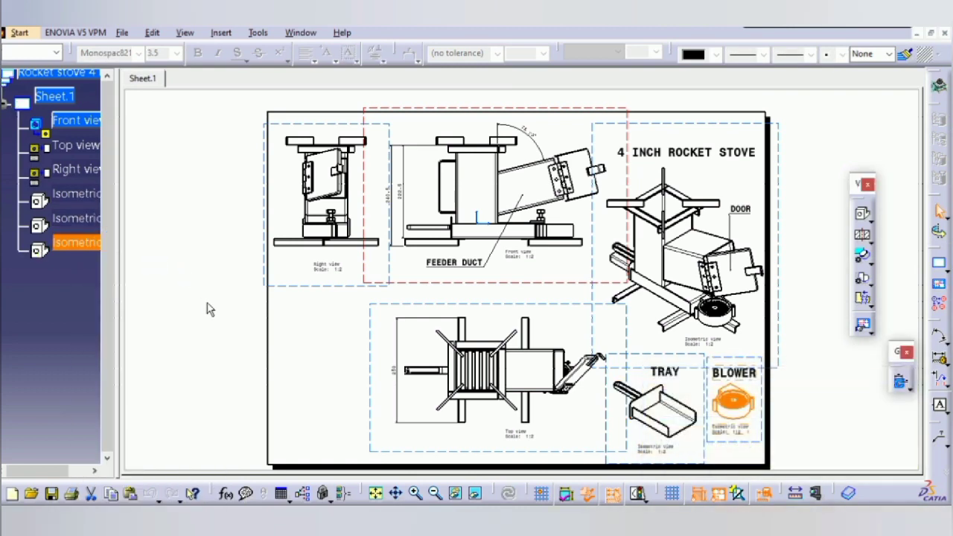
{"action": "left_click", "coordinate": [298, 339]}
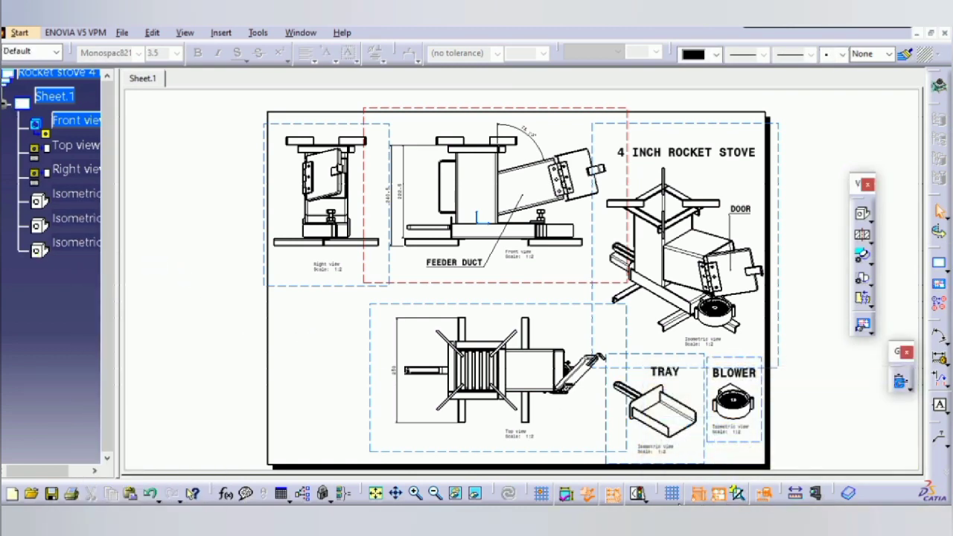
{"action": "left_click", "coordinate": [724, 497]}
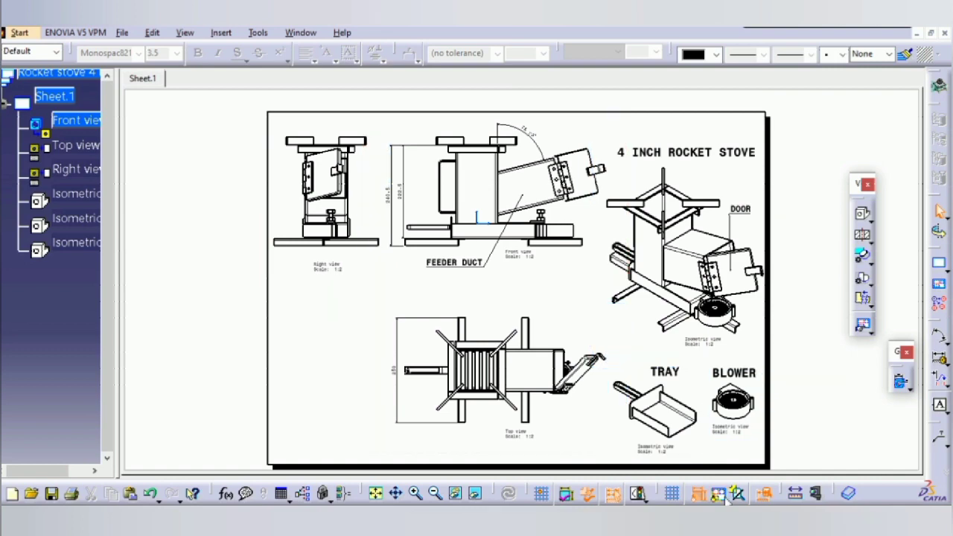
{"action": "left_click", "coordinate": [375, 493]}
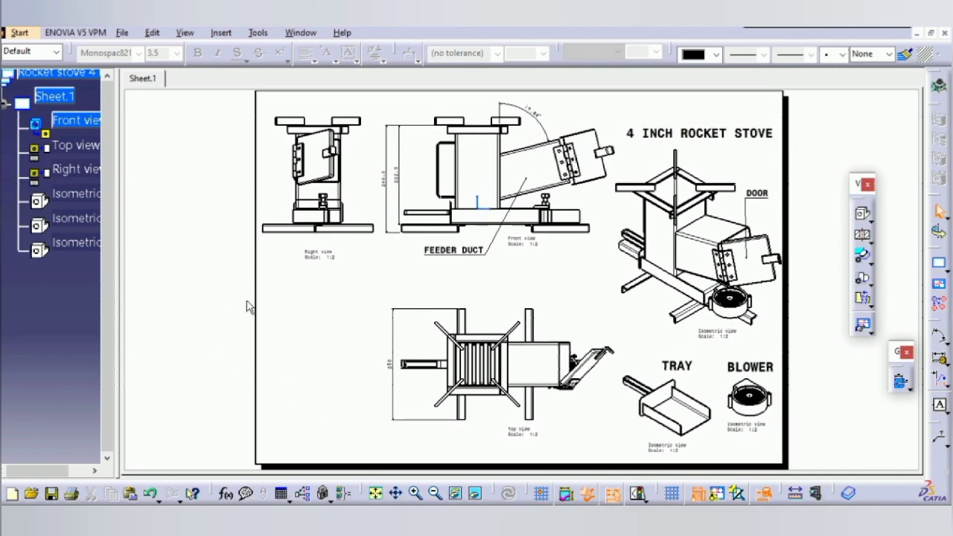
Activate the Right view and add a 'BOLT FOR BLOWER CLAMP' leader callout on the bolt
{"action": "left_click", "coordinate": [738, 494]}
{"action": "double_click", "coordinate": [323, 274]}
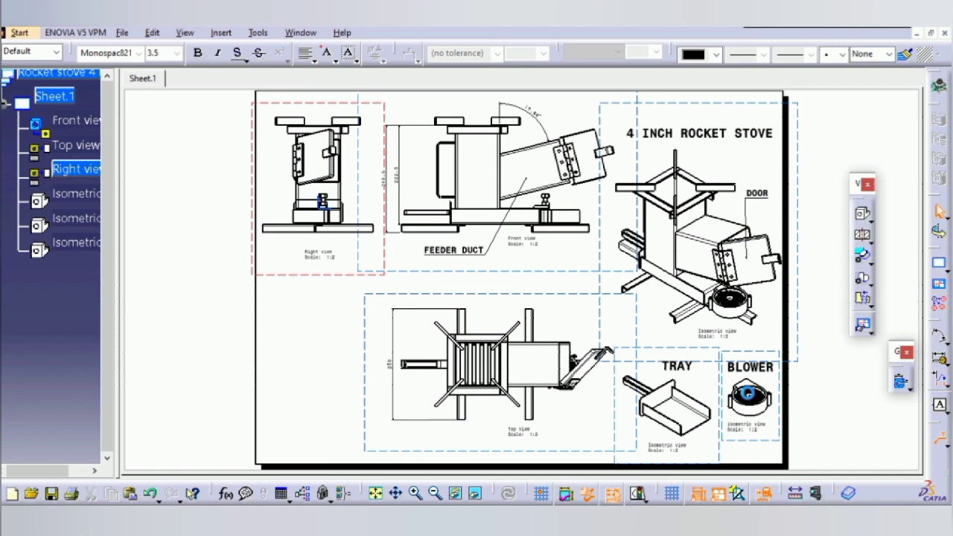
{"action": "left_click", "coordinate": [324, 202]}
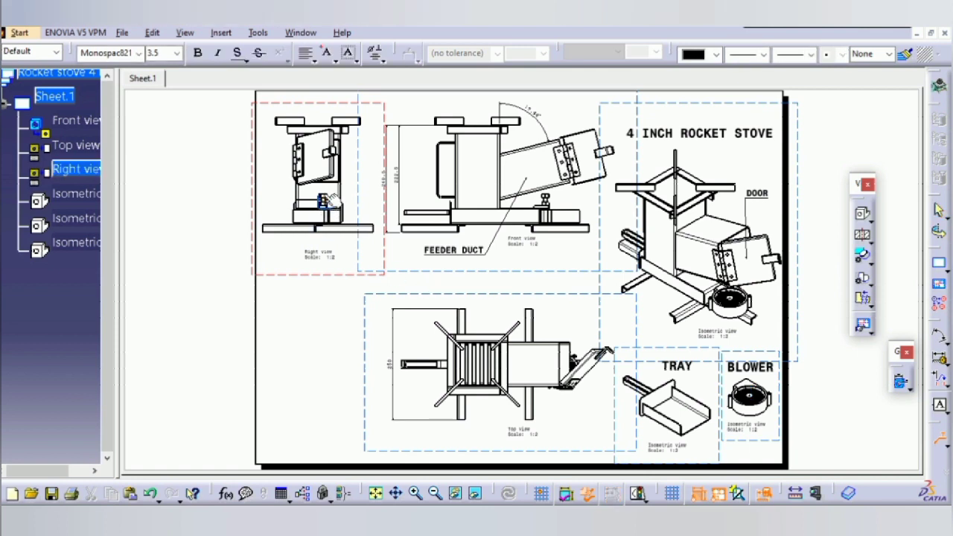
{"action": "left_click", "coordinate": [298, 297]}
{"action": "type", "text": "B"}
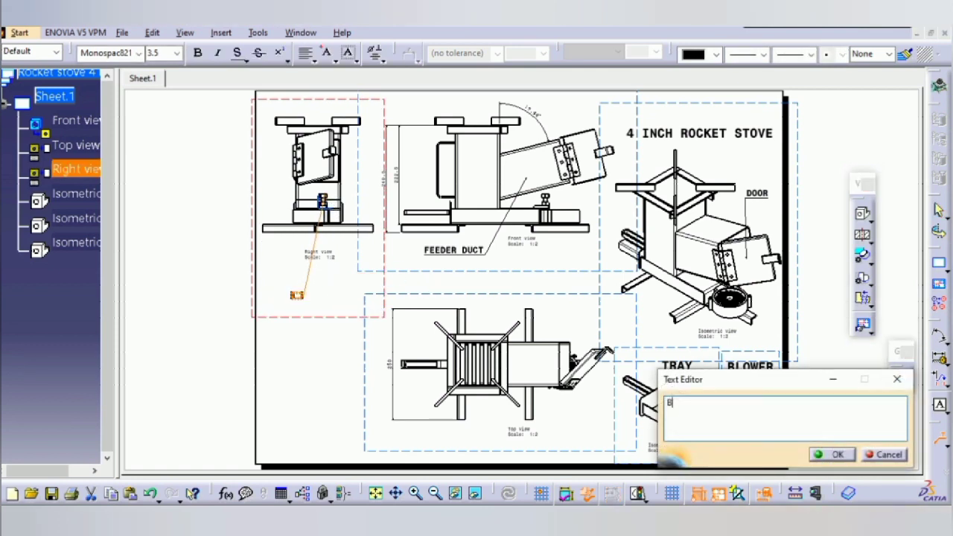
{"action": "type", "text": "OLT FOR"}
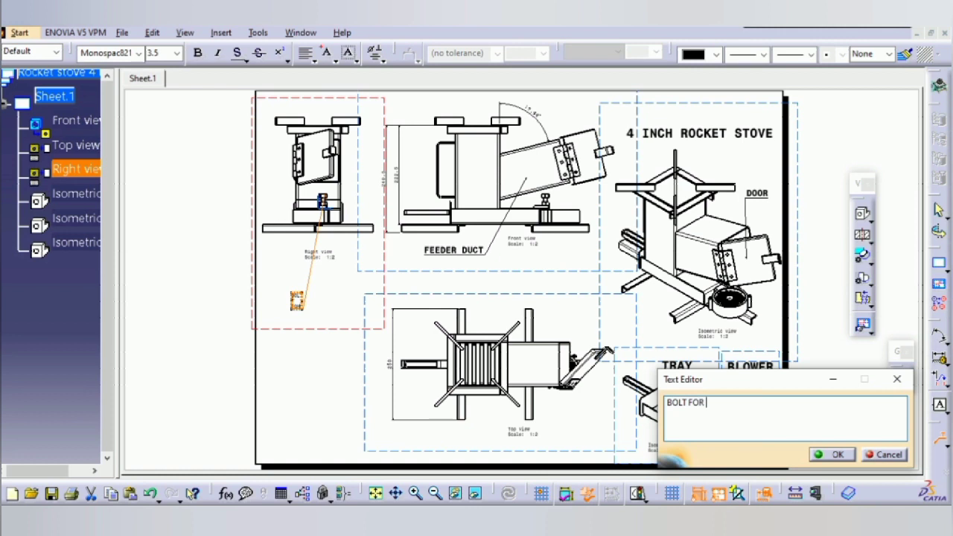
{"action": "type", "text": " BLOWER C"}
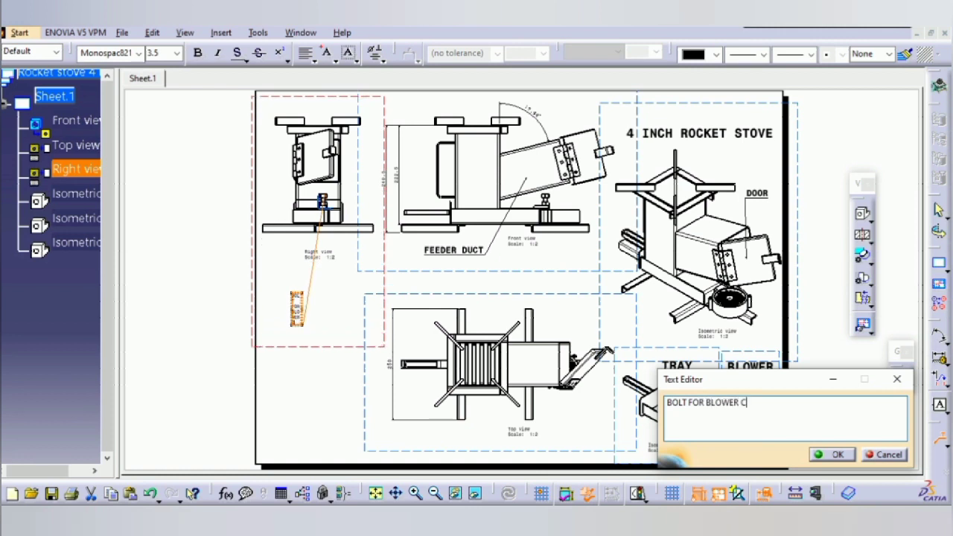
{"action": "type", "text": "LAMP"}
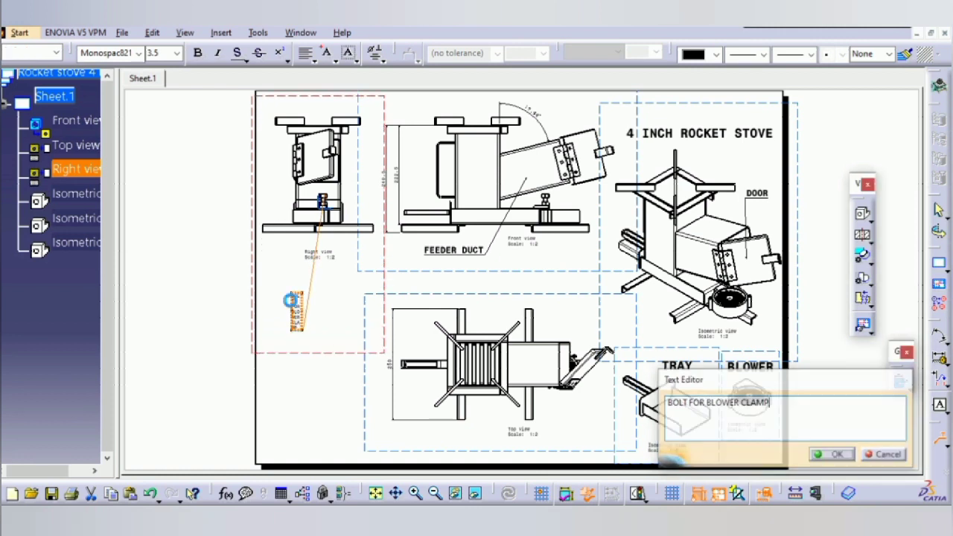
{"action": "left_click", "coordinate": [832, 454]}
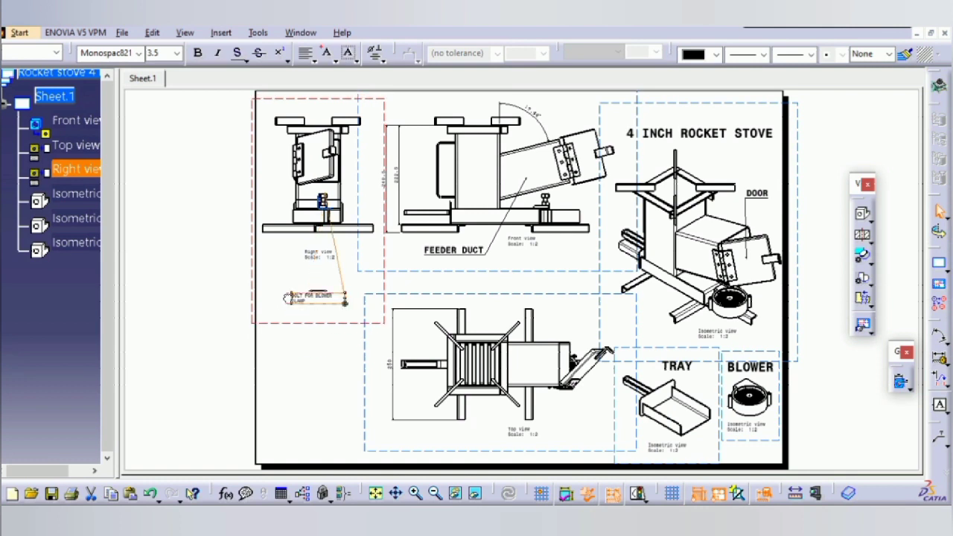
Enlarge the callout text to size 7.0, reposition it, and hide the view frames
{"action": "left_click_drag", "start_coordinate": [284, 299], "coordinate": [278, 295]}
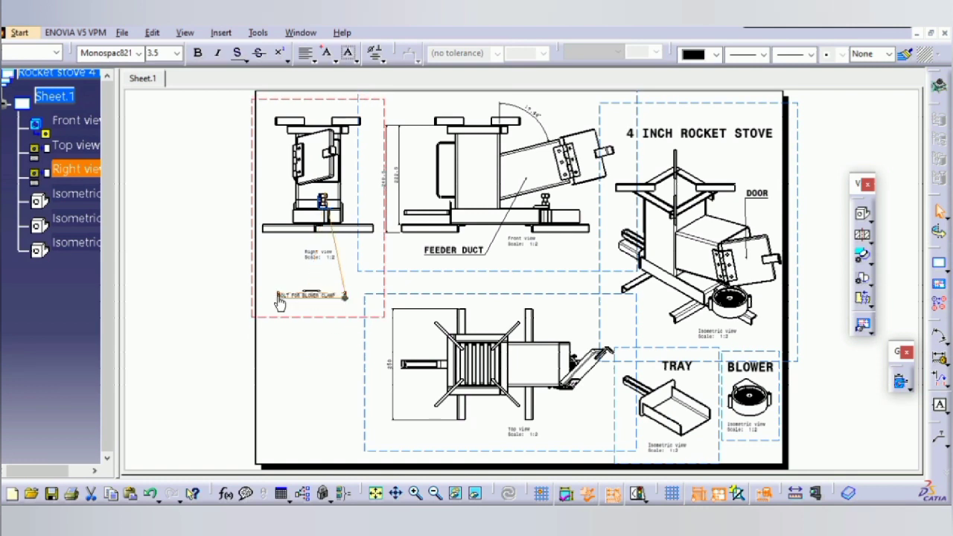
{"action": "left_click", "coordinate": [176, 53]}
{"action": "left_click", "coordinate": [167, 95]}
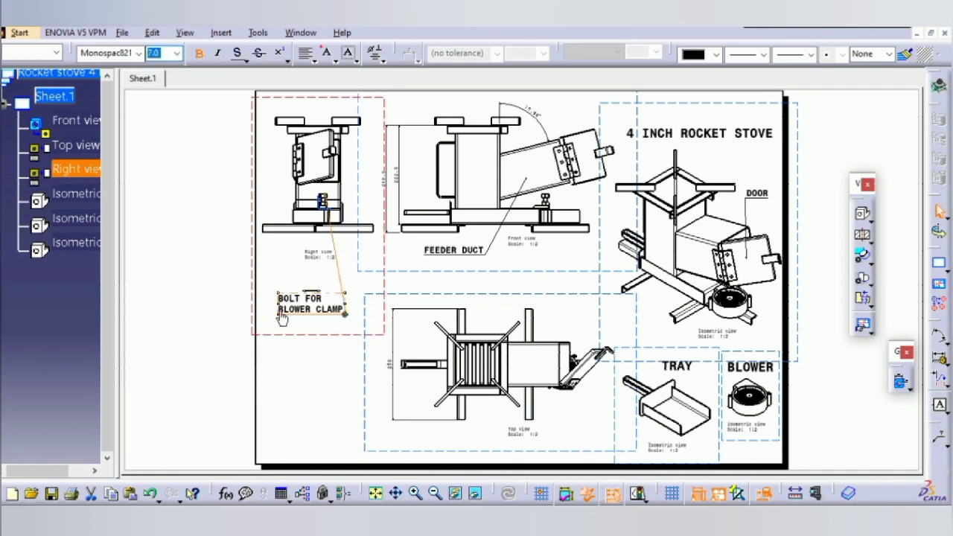
{"action": "mouse_move", "coordinate": [319, 311]}
{"action": "left_mouse_down"}
{"action": "mouse_move", "coordinate": [331, 299]}
{"action": "mouse_move", "coordinate": [320, 277]}
{"action": "left_mouse_up"}
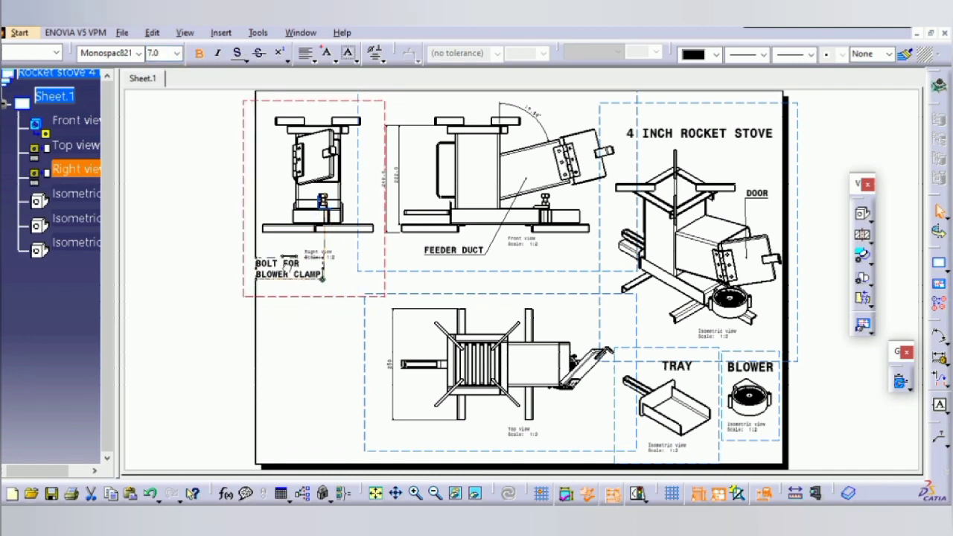
{"action": "left_click", "coordinate": [327, 329]}
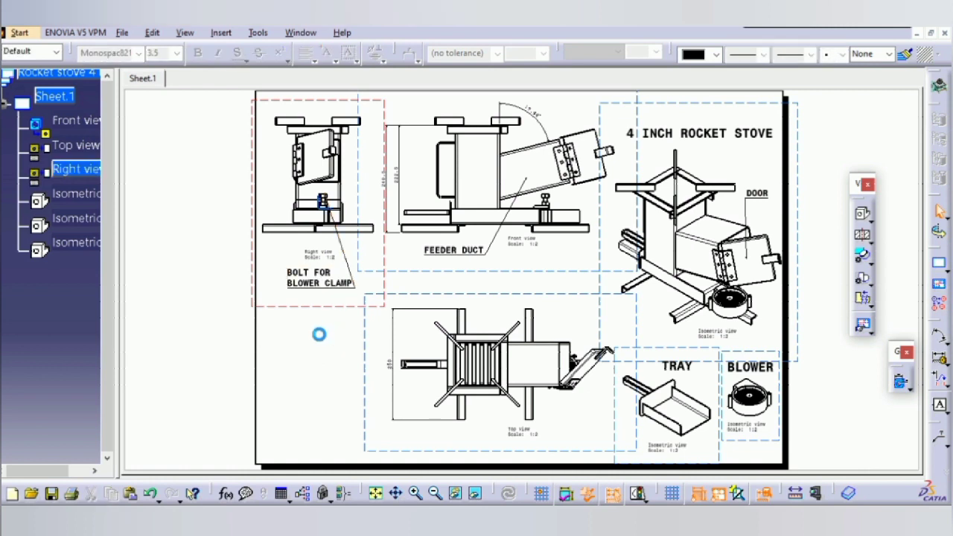
{"action": "left_click", "coordinate": [724, 494]}
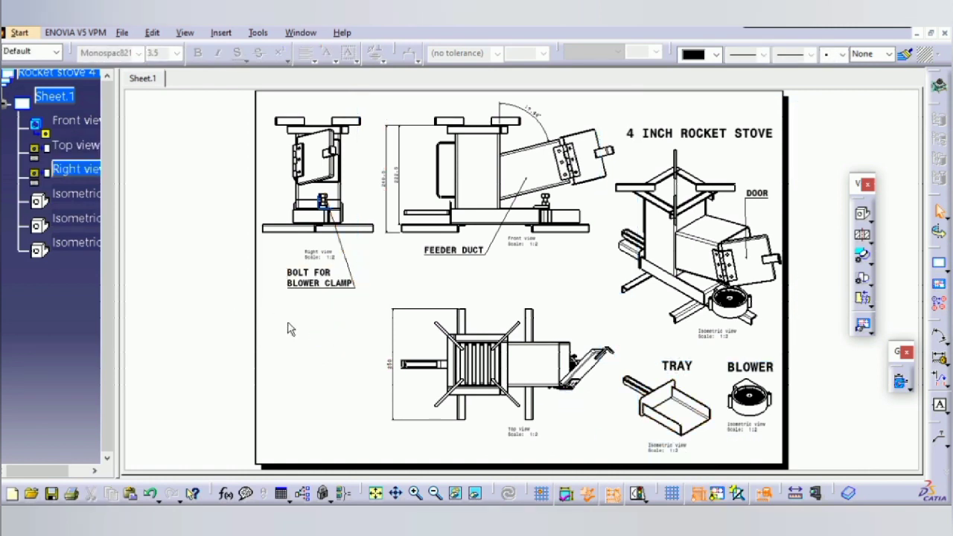
Save the drawing and all linked documents with File > Save All, answering Yes
{"action": "left_click", "coordinate": [122, 32]}
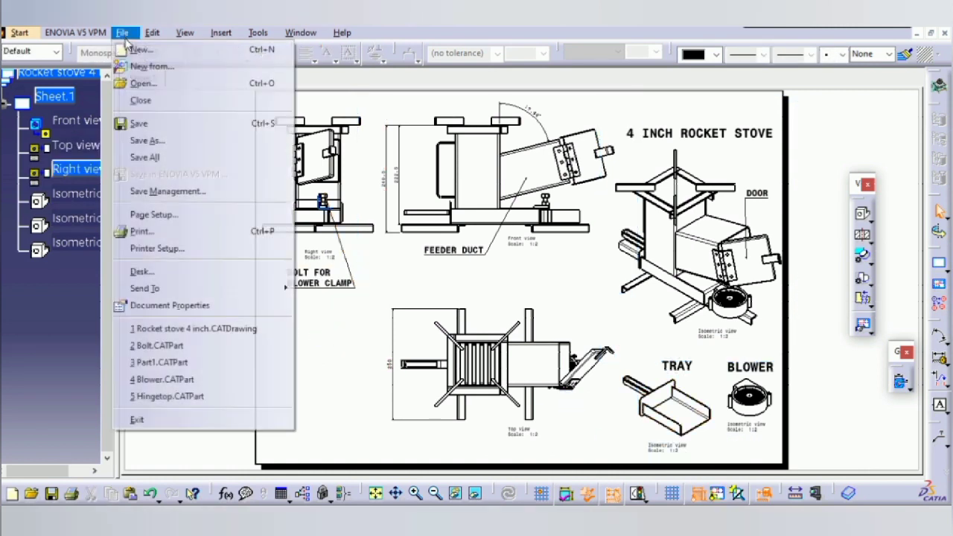
{"action": "left_click", "coordinate": [159, 159]}
{"action": "left_click", "coordinate": [456, 302]}
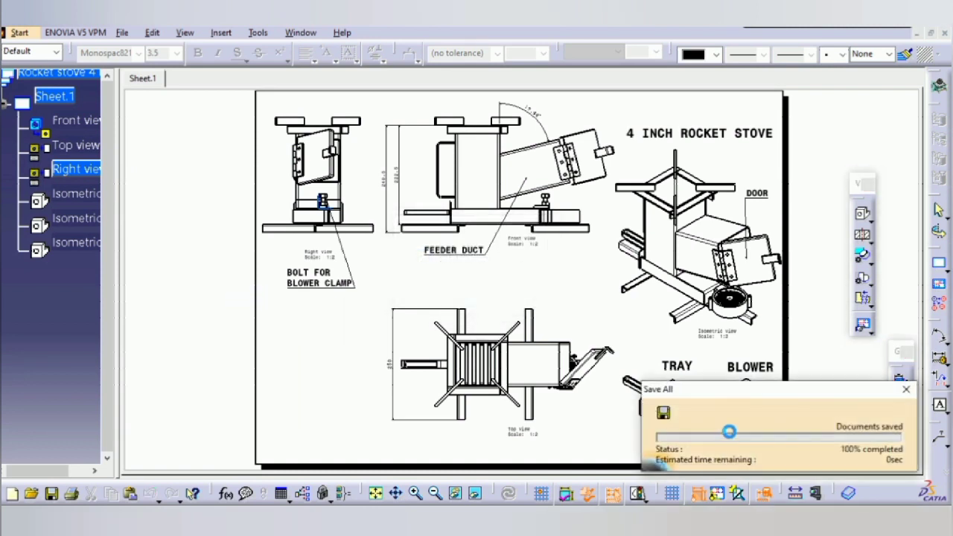